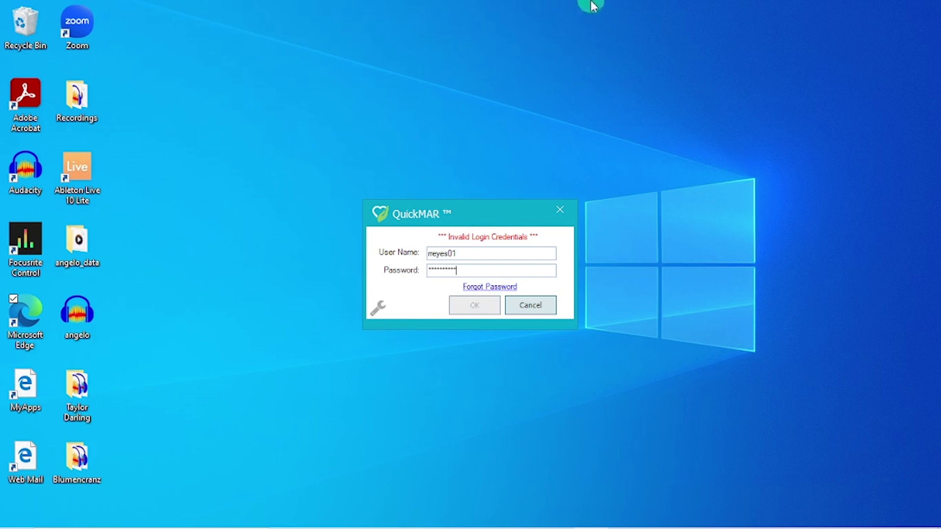
left_click(501, 289)
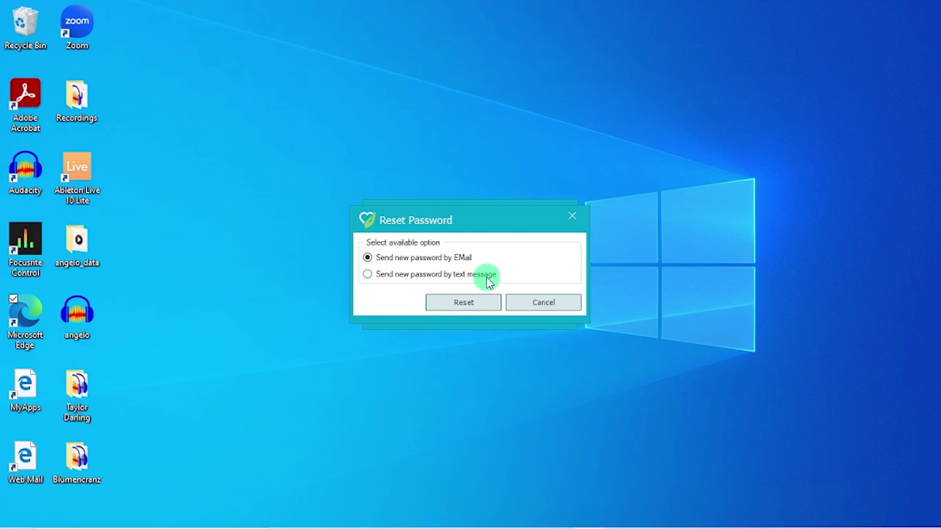
left_click(528, 304)
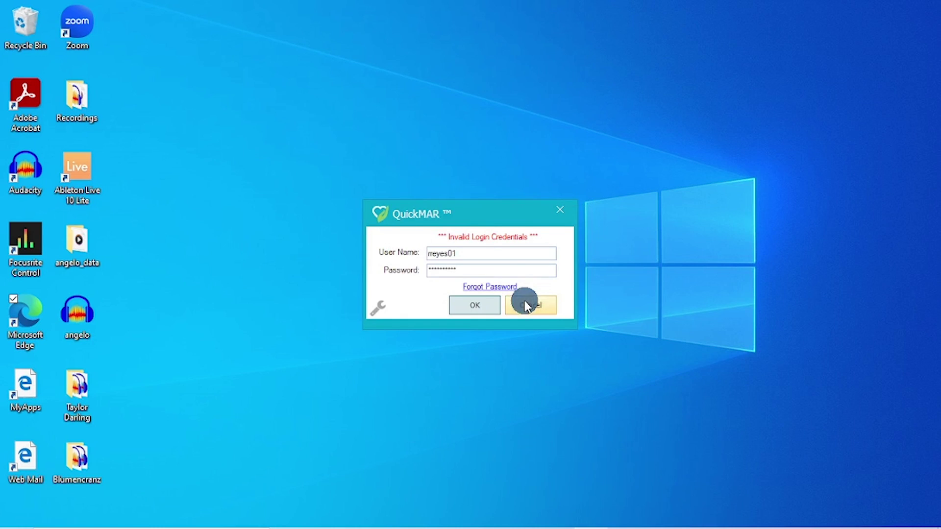
Re-enter the account password and log in to reach the Select Facility list
left_click(505, 272)
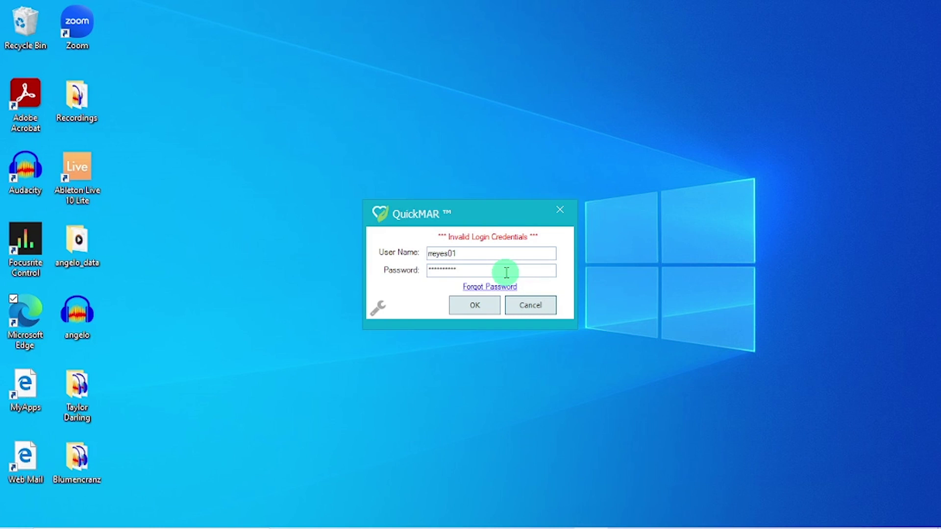
type("*")
key("Return")
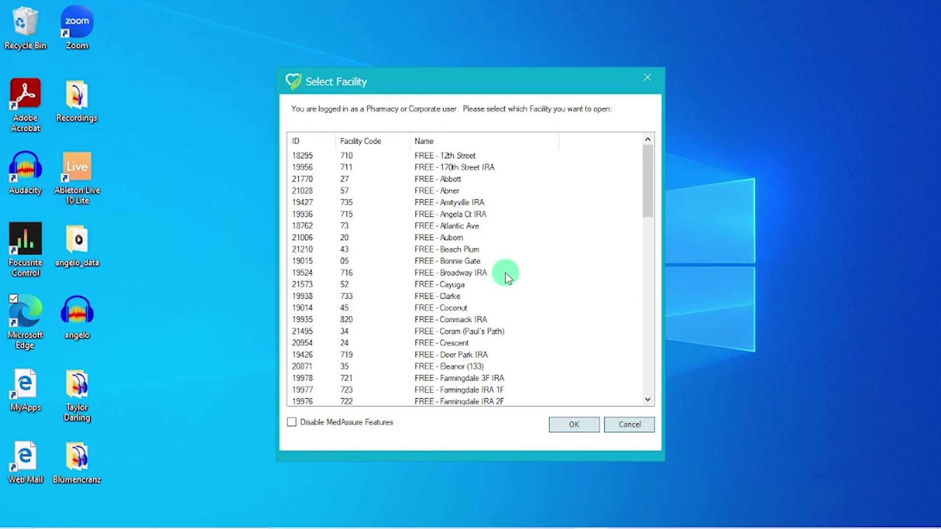
Open the FREE - Cayuga facility and maximize the QuickMAR window
left_click(483, 289)
left_click(576, 426)
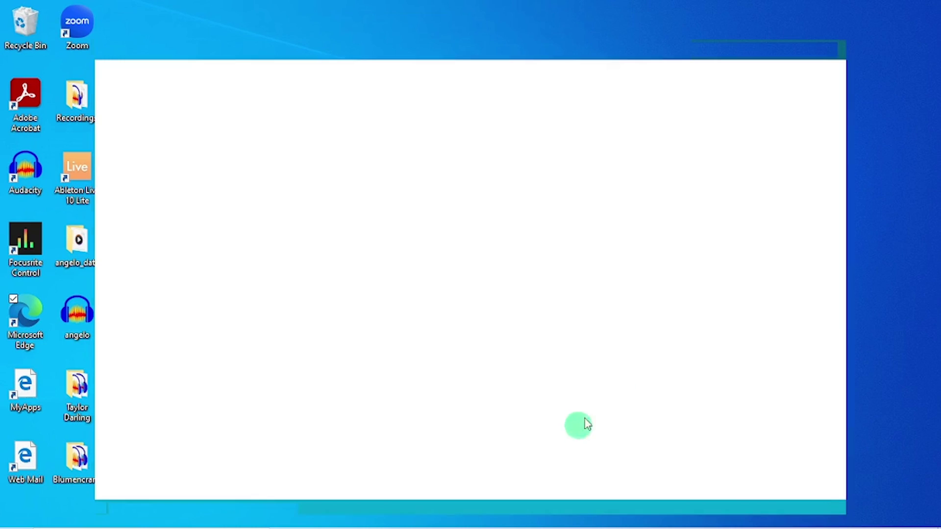
left_click(809, 25)
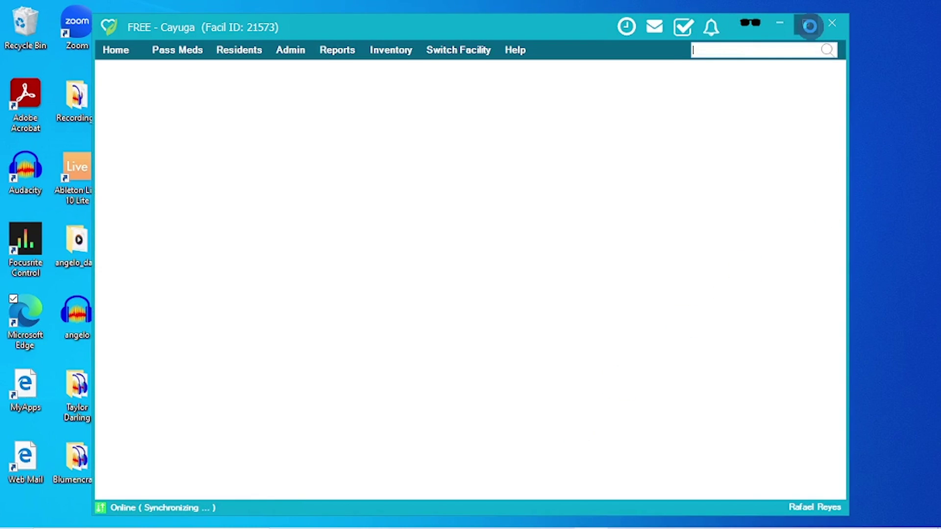
left_click(810, 25)
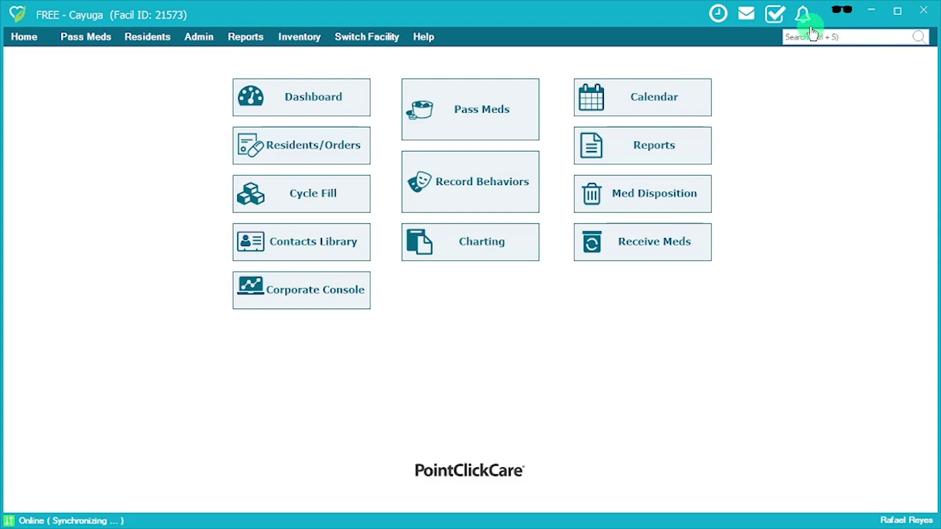
mouse_move(67, 517)
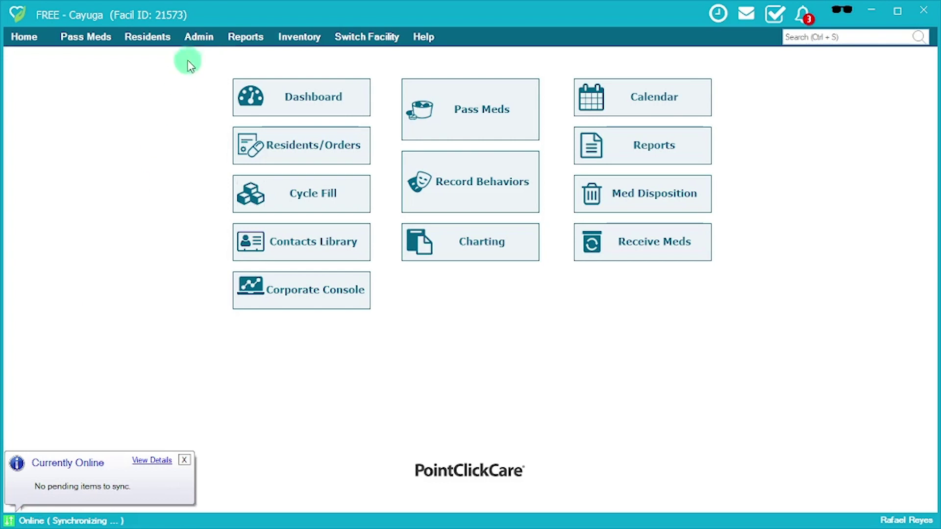
Save this computer's Admin Options with MedAssure disabled, then close QuickMAR
left_click(201, 39)
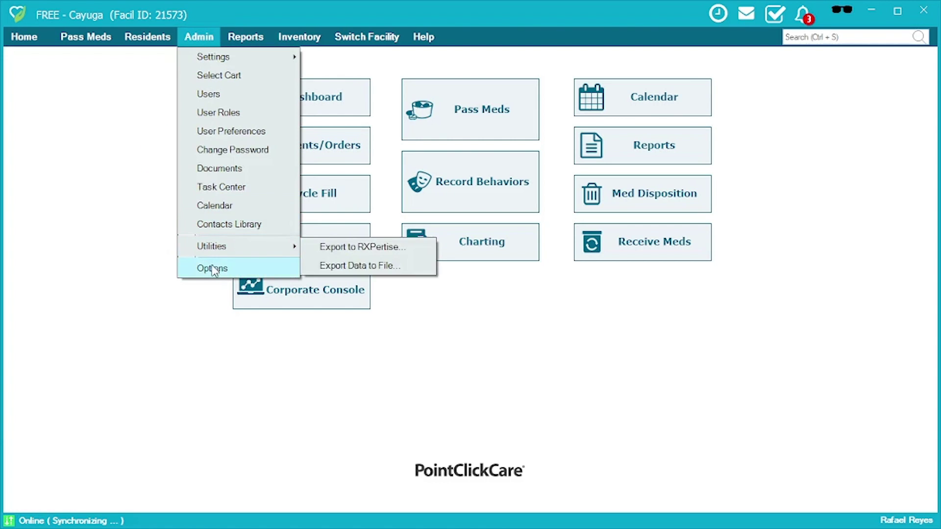
left_click(212, 268)
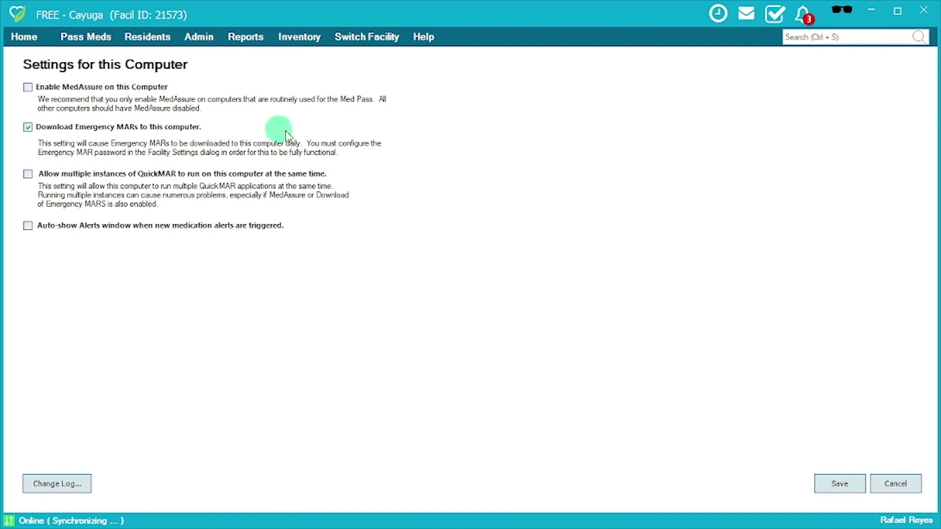
left_click(840, 486)
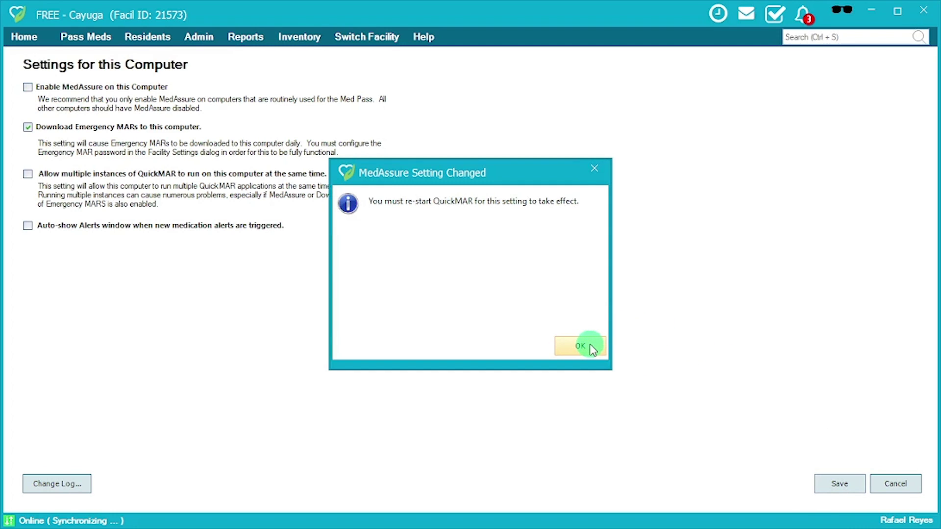
left_click(592, 347)
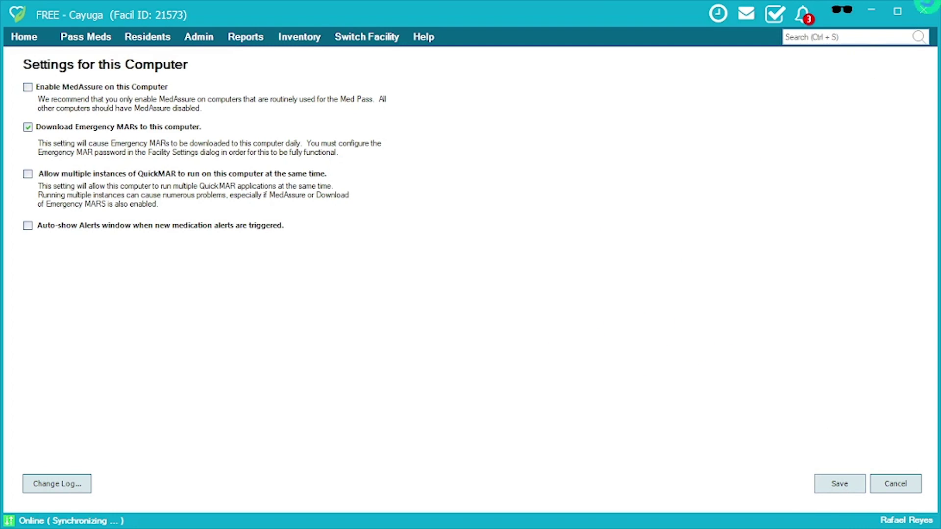
left_click(925, 11)
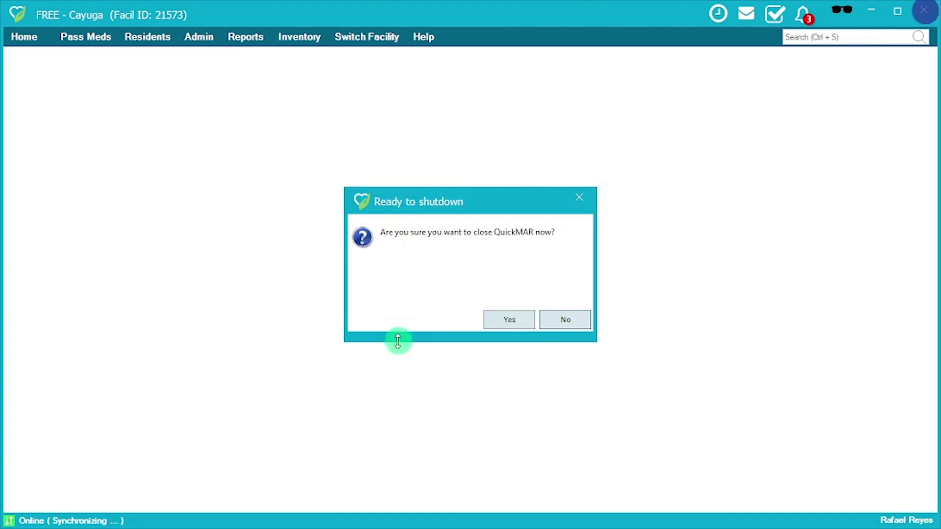
Confirm QuickMAR's shutdown and relaunch it from a Windows search for 'quick'
left_click(525, 320)
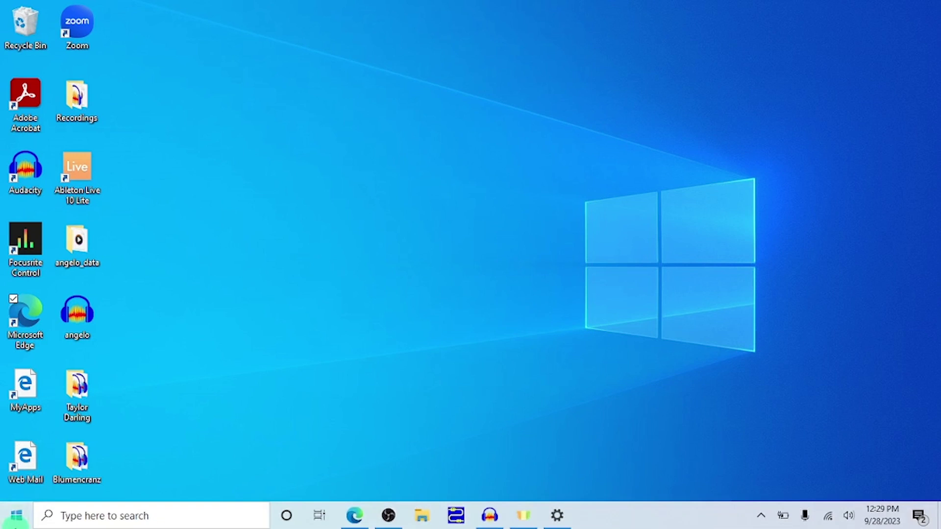
left_click(15, 520)
type("qu")
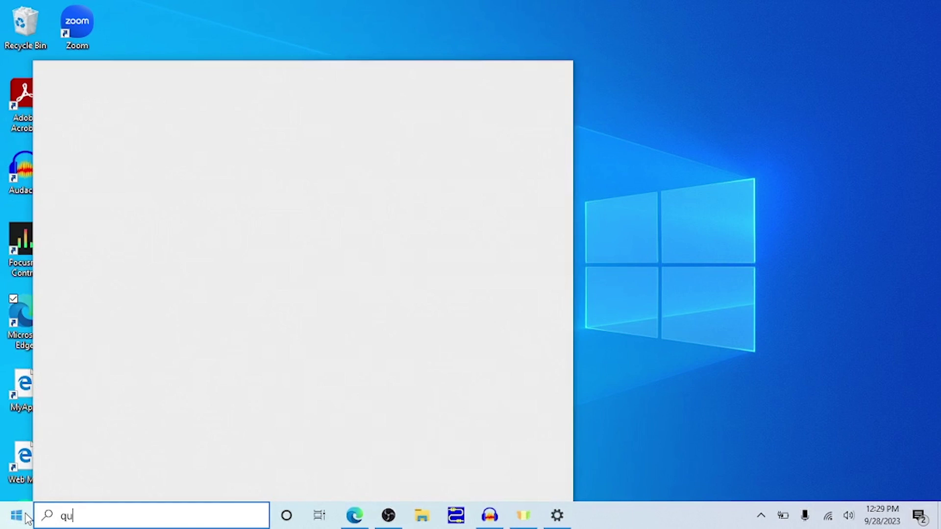
type("ick")
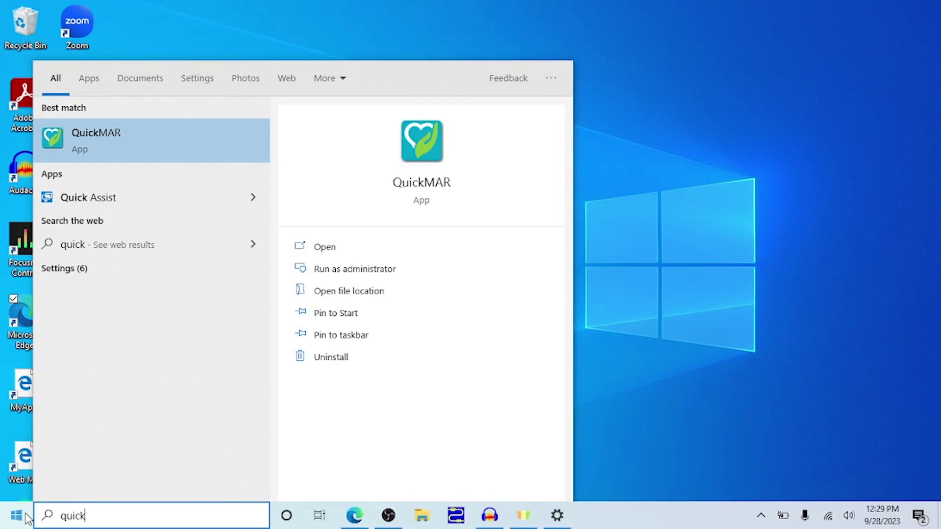
key("Return")
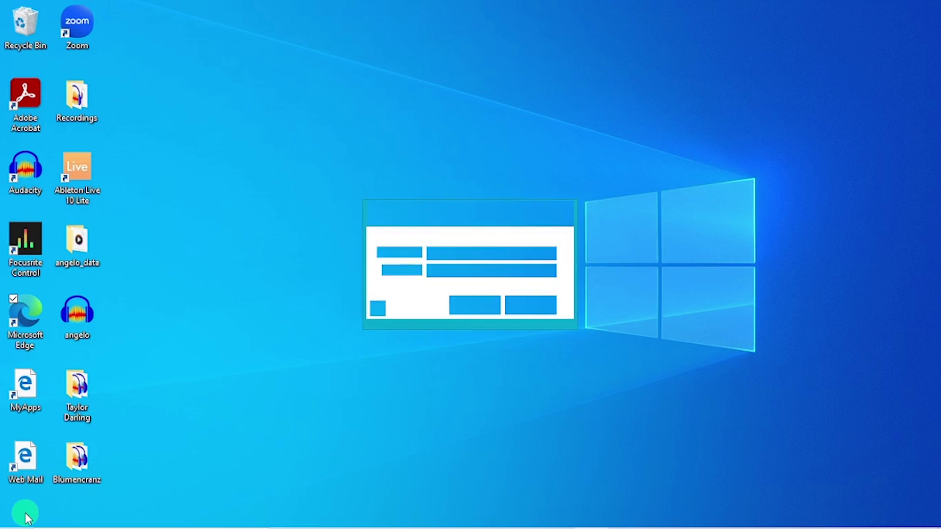
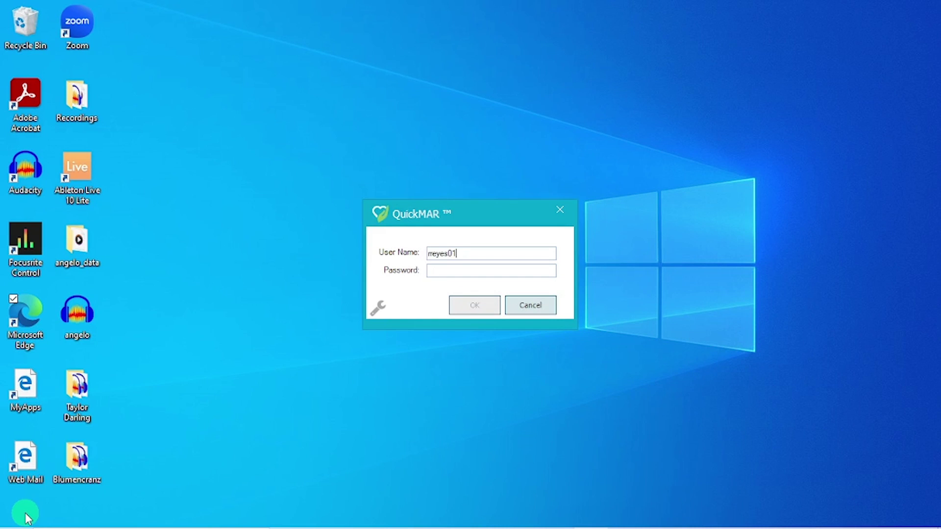
Sign in with the user name and password, then select FREE - Training in the facility list
type("*******")
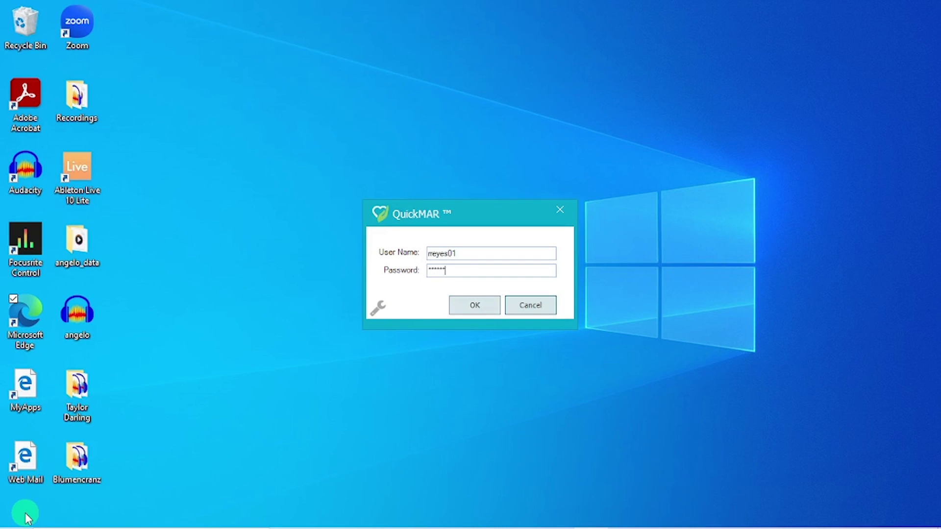
type("**")
key("Return")
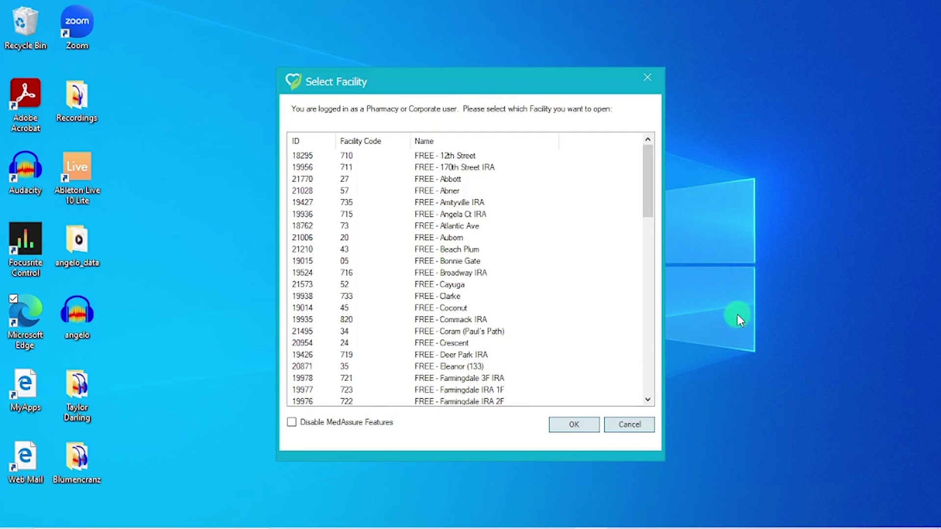
scroll(504, 304, "down", 13)
scroll(505, 314, "down", 3)
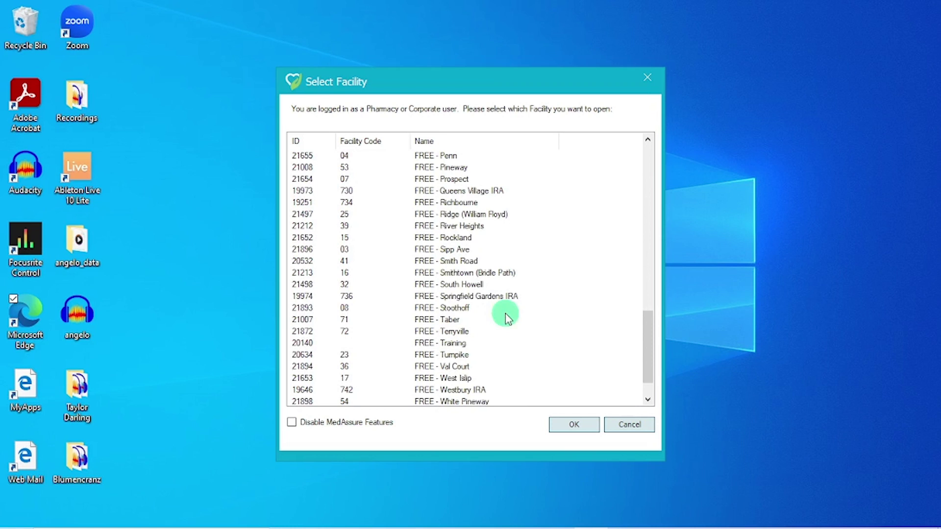
scroll(481, 331, "down", 1)
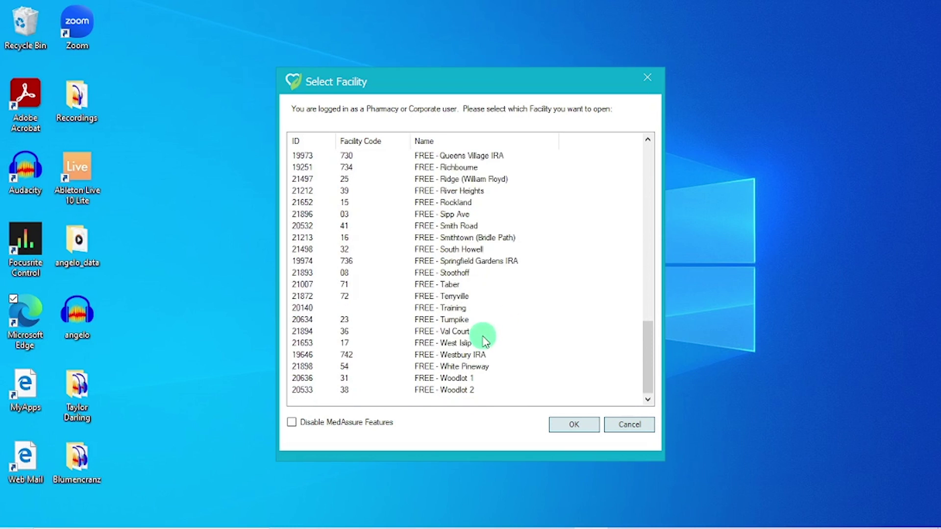
left_click(444, 307)
Confirm FREE - Training to open its home dashboard (Facil ID 20140)
left_click(574, 425)
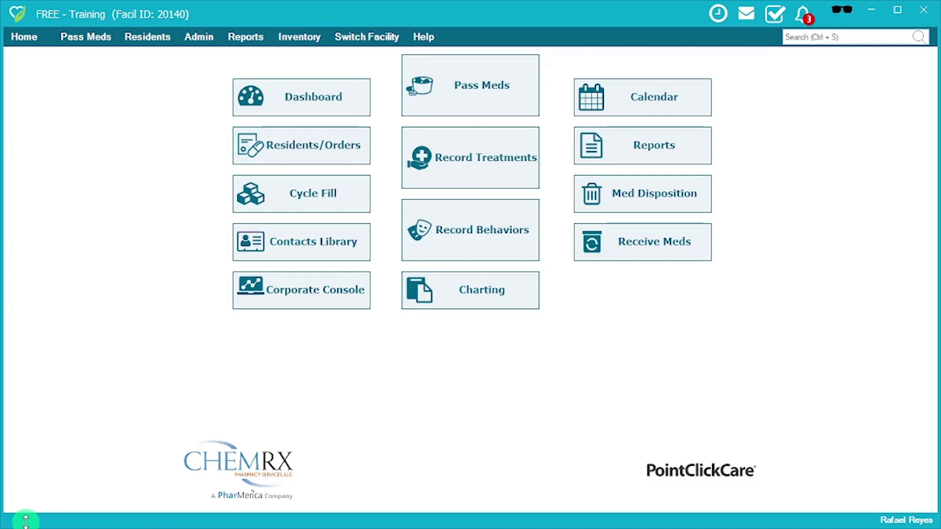
left_click(198, 36)
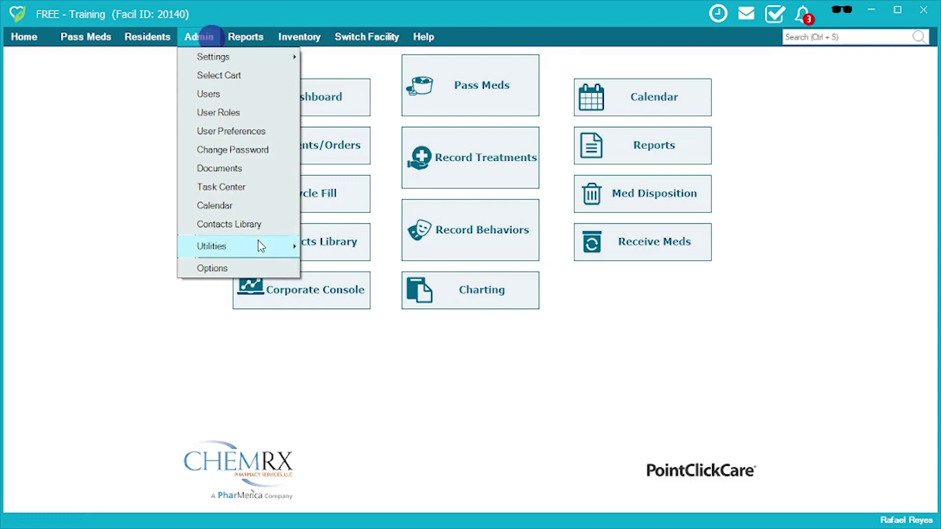
left_click(143, 262)
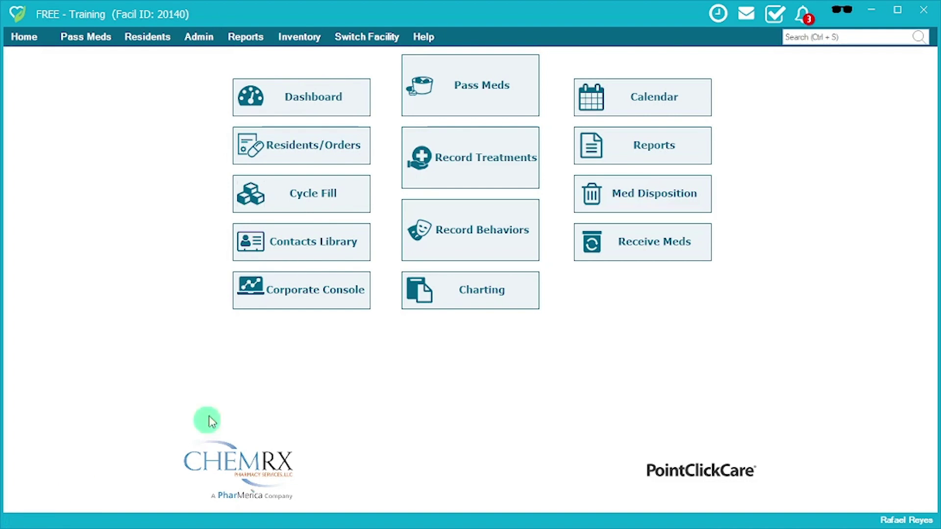
Start the AM med pass from Pass Meds and dismiss the No Cart Selected notice
left_click(451, 95)
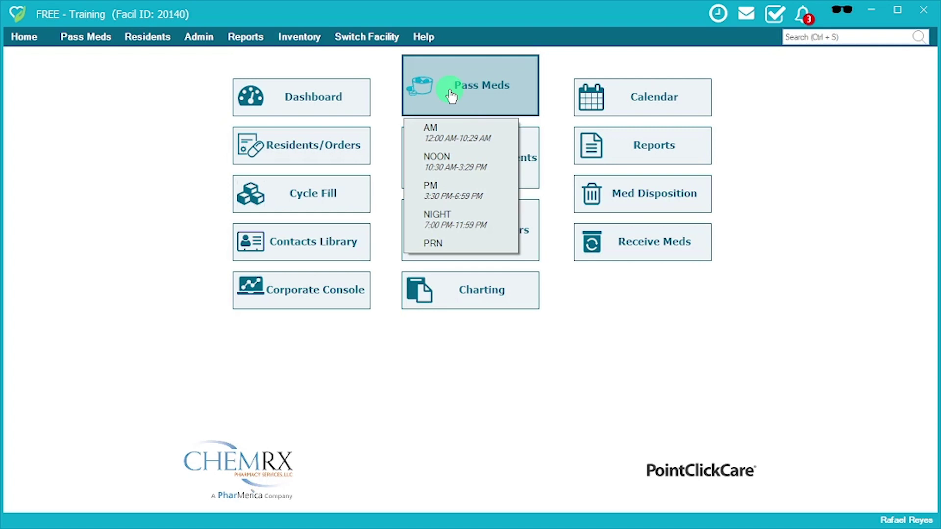
left_click(460, 131)
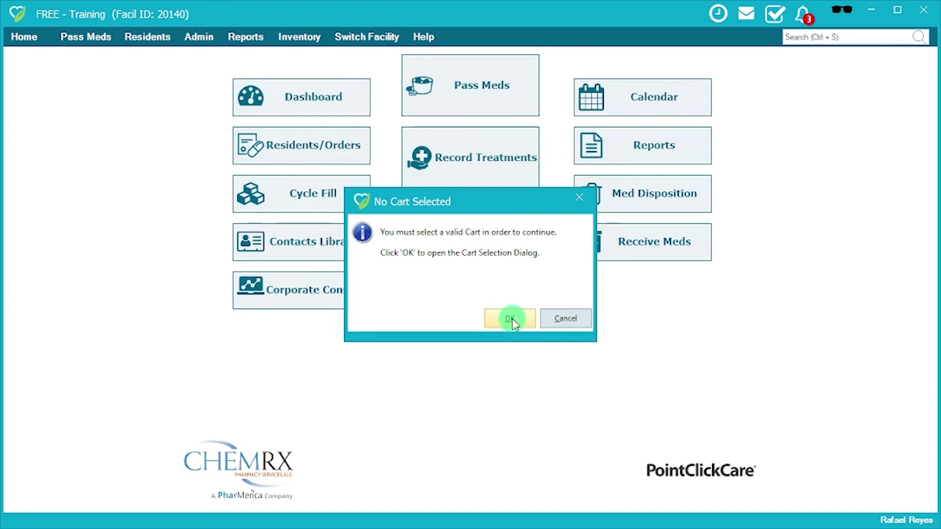
left_click(511, 318)
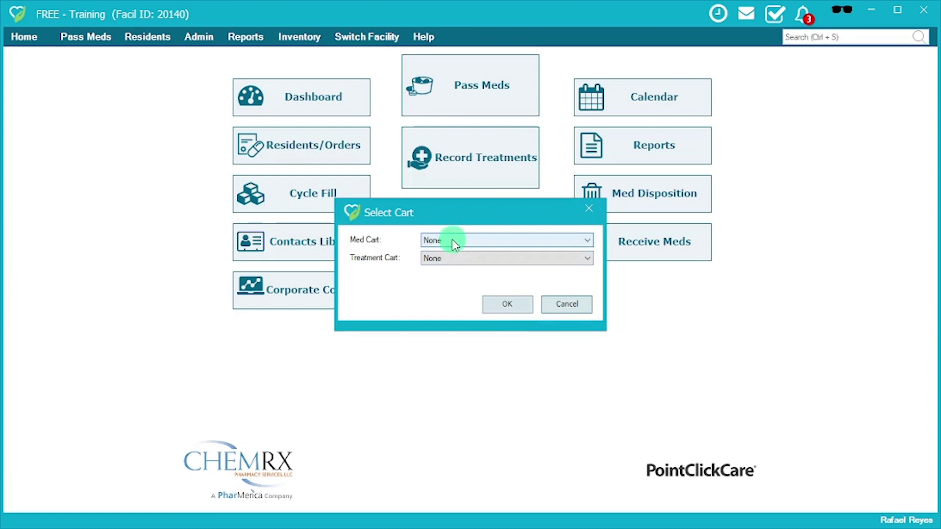
Select MEDICATION CART as the med cart to load the AM Med Pass residents
left_click(454, 241)
left_click(461, 265)
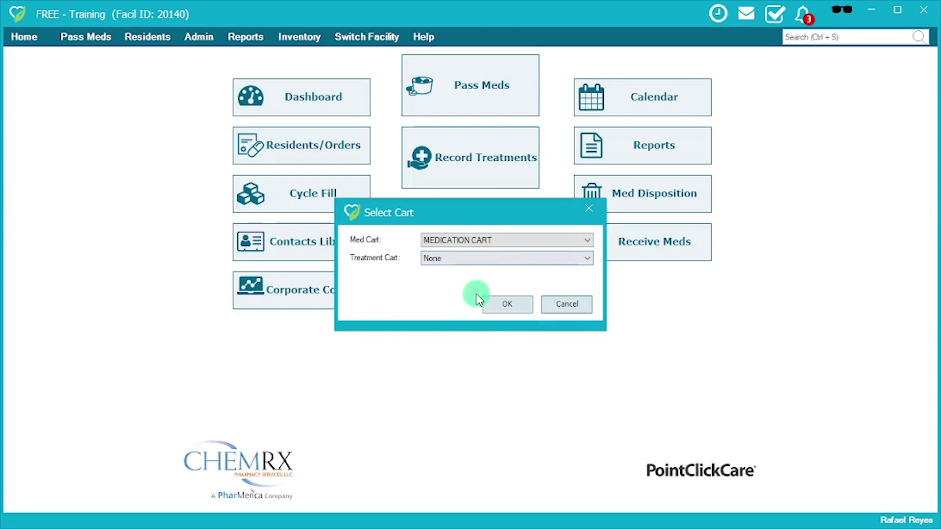
left_click(495, 305)
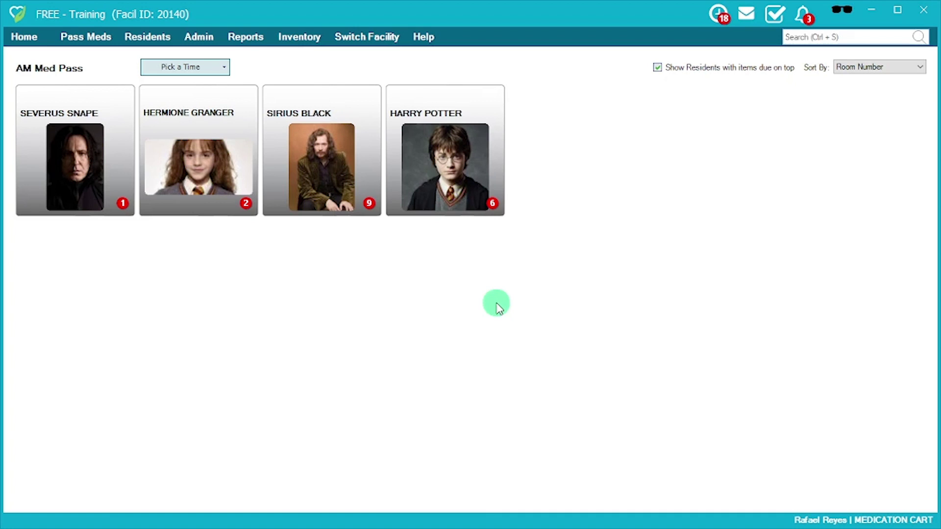
Filter the AM Med Pass resident list to 6:00 AM, then to All Times
left_click(222, 68)
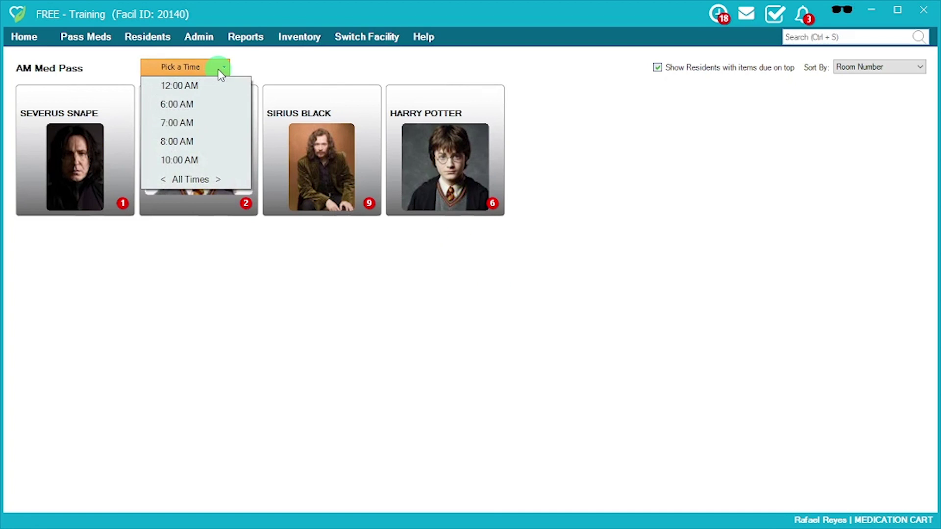
left_click(201, 104)
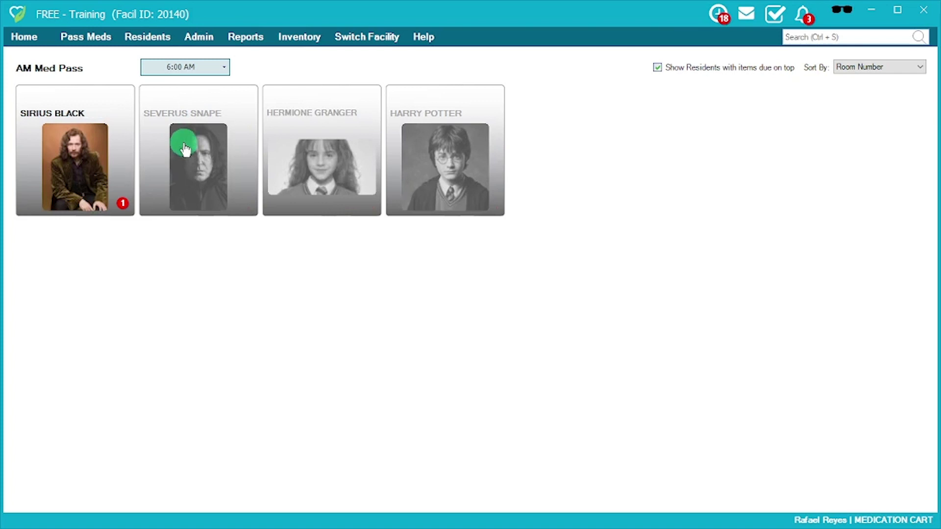
left_click(206, 155)
left_click(159, 77)
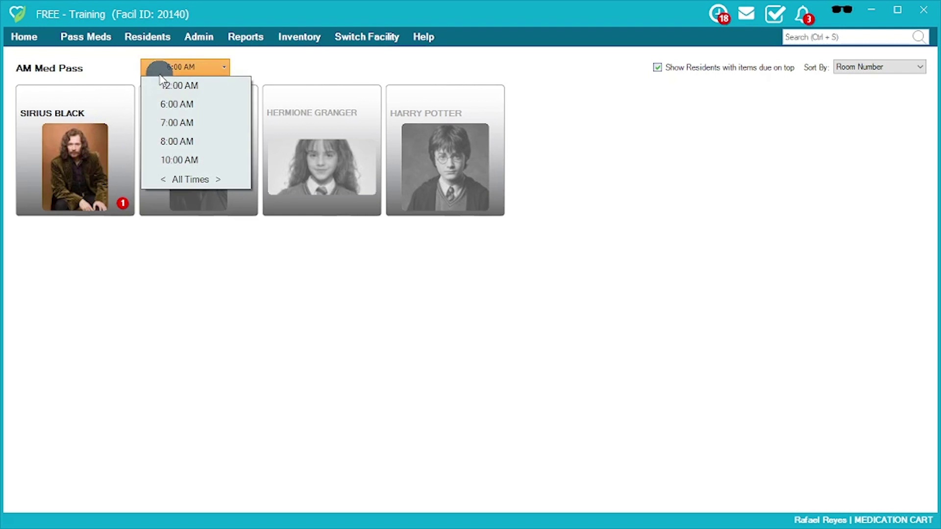
left_click(200, 179)
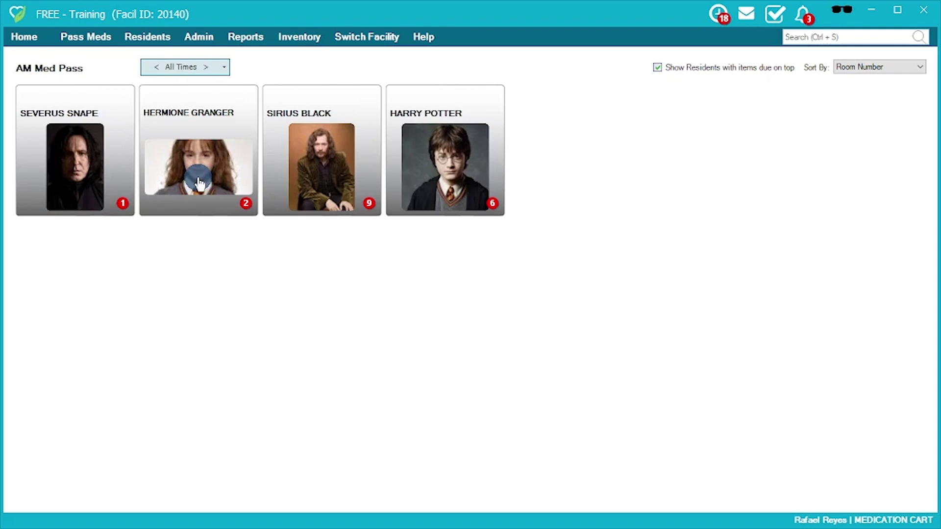
Open the resident's medication cards, filter to 6:00 AM, then back to All Times
left_click(302, 168)
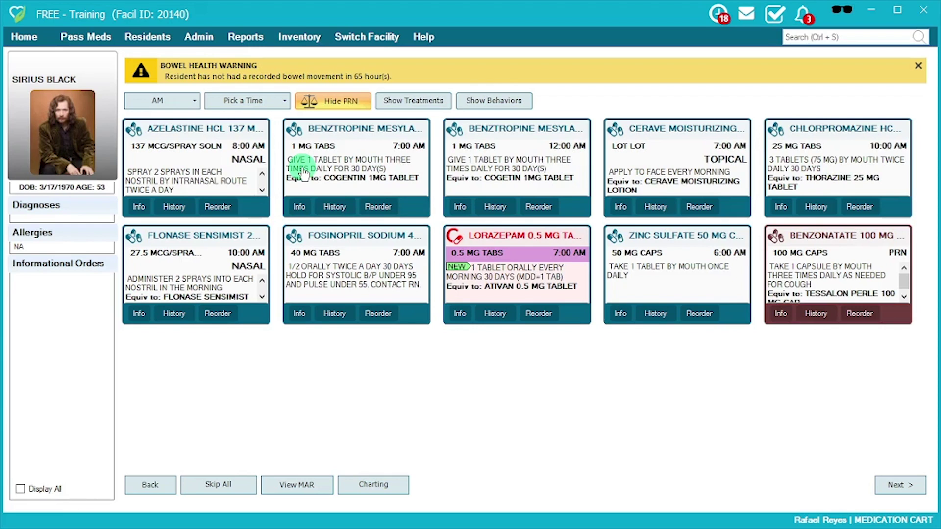
left_click(266, 102)
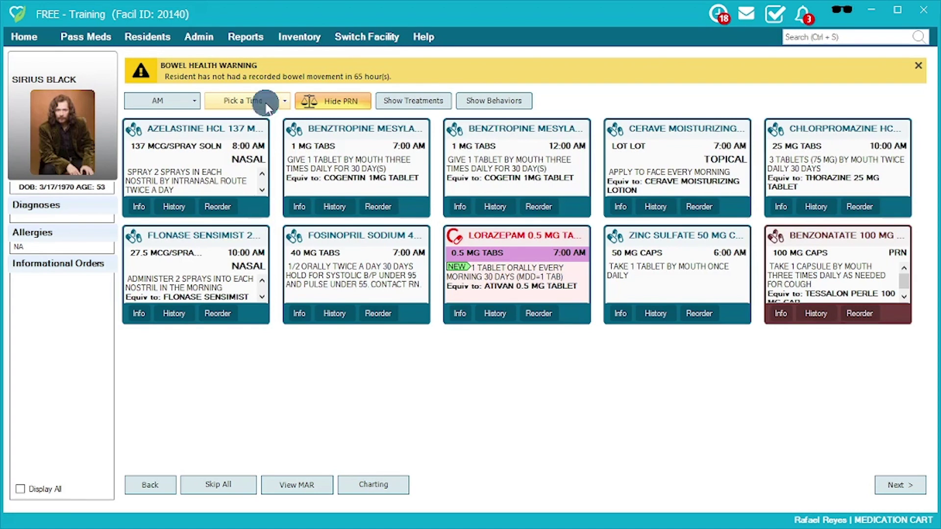
left_click(258, 139)
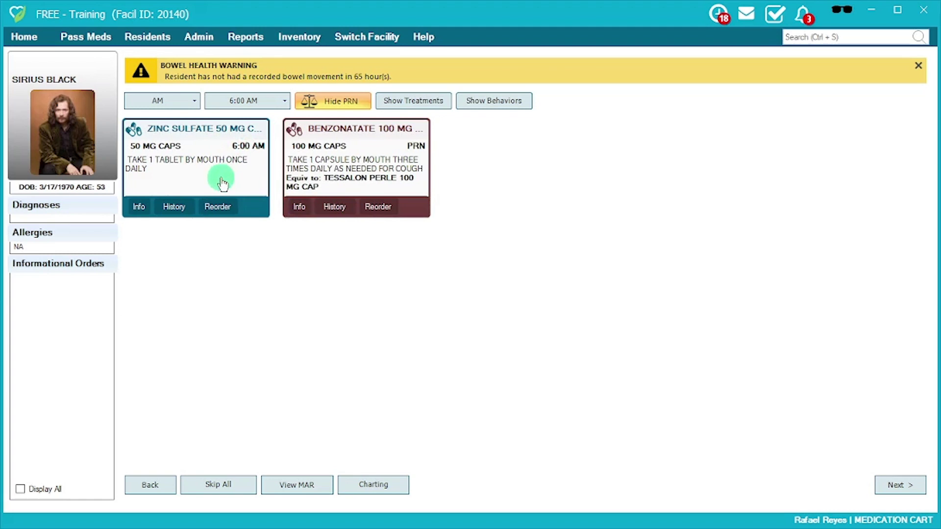
left_click(253, 105)
left_click(268, 211)
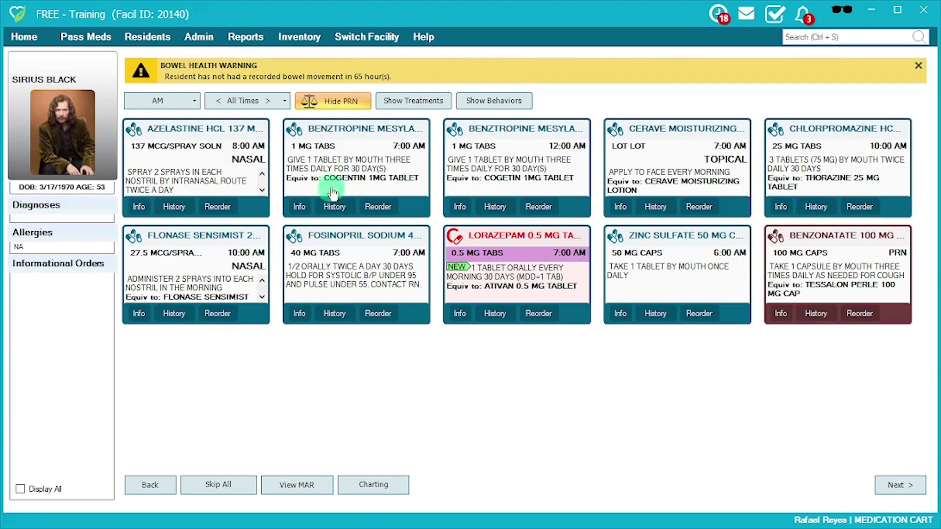
Hide the PRN Benzonatate card so only Sirius Black's scheduled AM cards remain
left_click(340, 104)
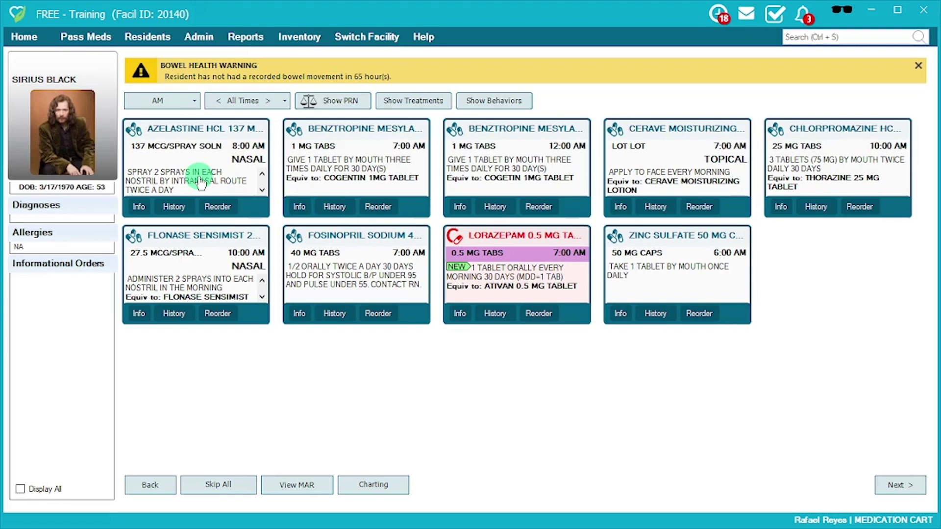
Mark Azelastine, 7:00 AM Benztropine, Cerave, Chlorpromazine, Flonase Sensimist and Fosinopril as given
left_click(201, 183)
left_click(365, 169)
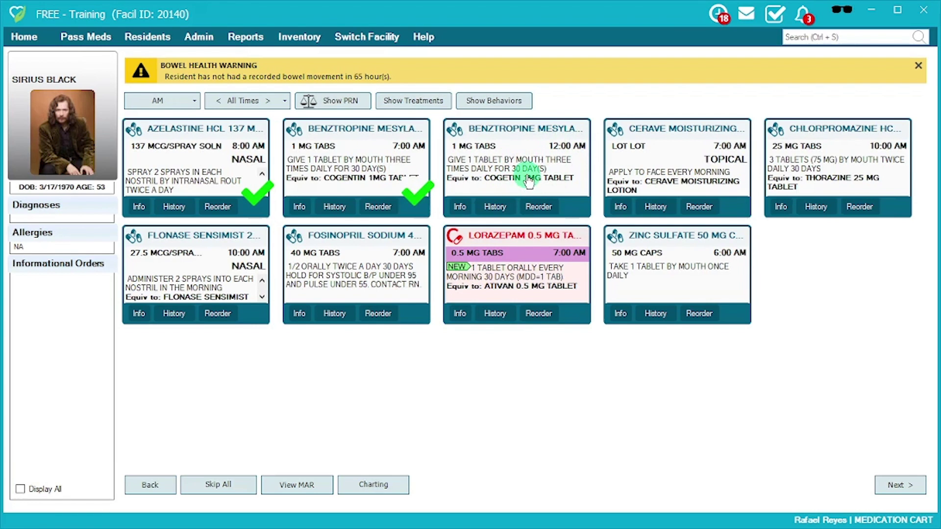
left_click(656, 164)
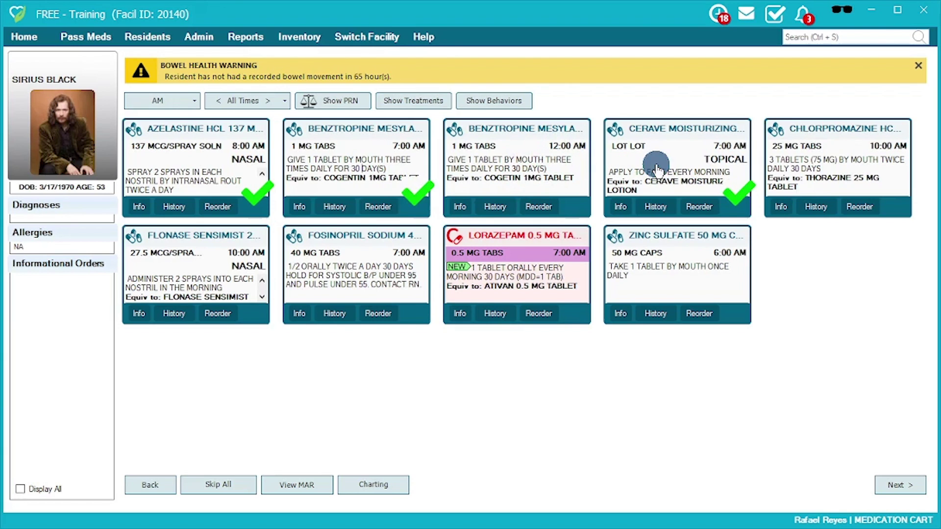
left_click(832, 166)
left_click(255, 268)
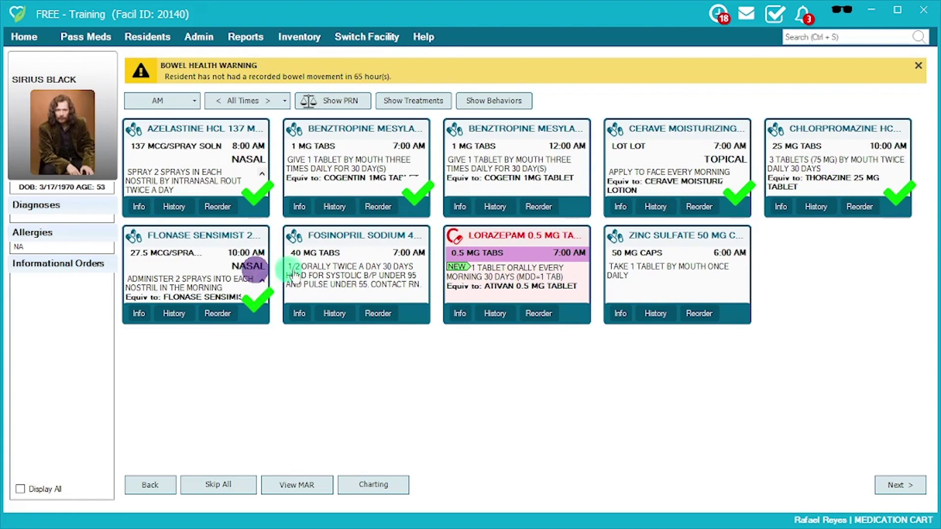
left_click(337, 271)
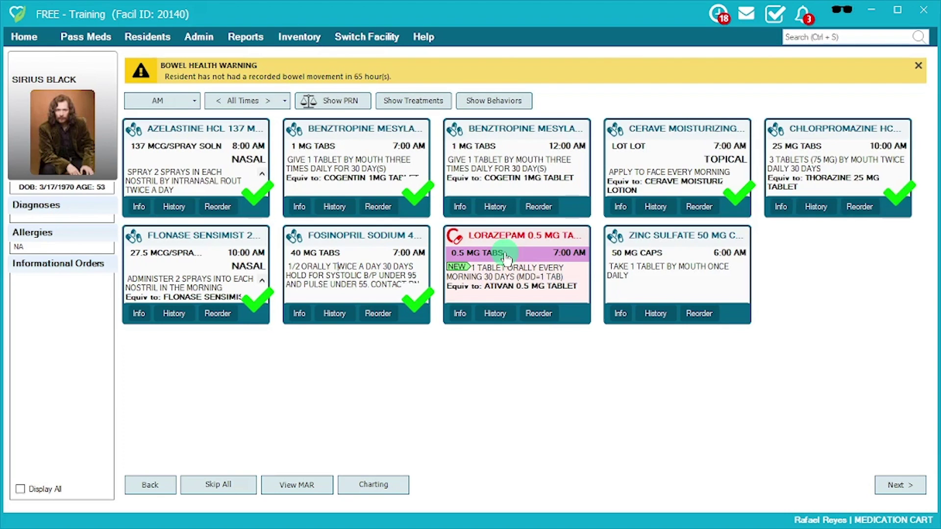
Mark Lorazepam and Zinc Sulfate as given, then view Chlorpromazine's drug information
left_click(506, 258)
left_click(715, 259)
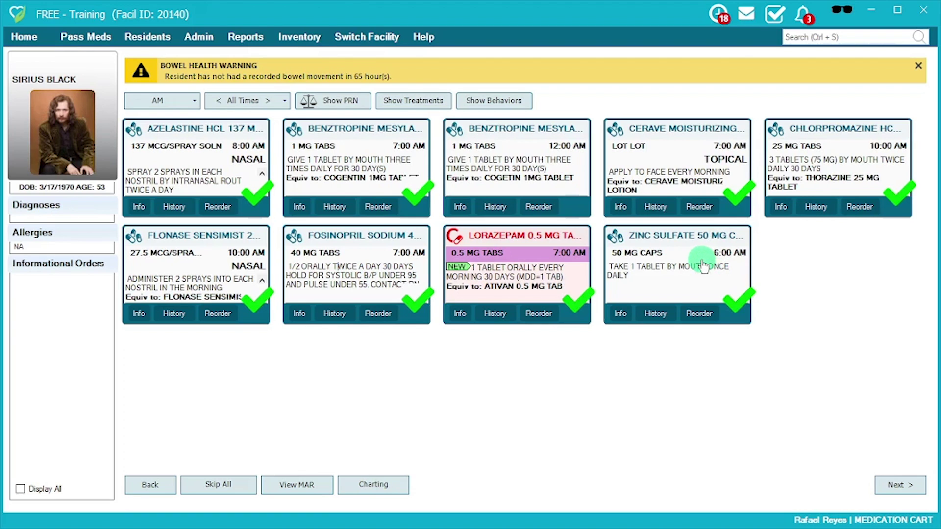
left_click(783, 208)
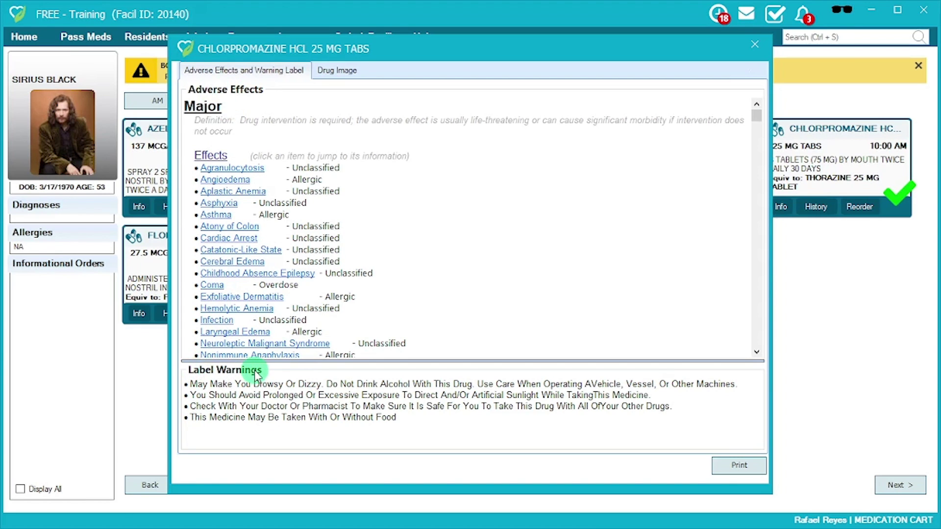
Look at the chlorpromazine pill image, then close the drug information window
left_click(327, 71)
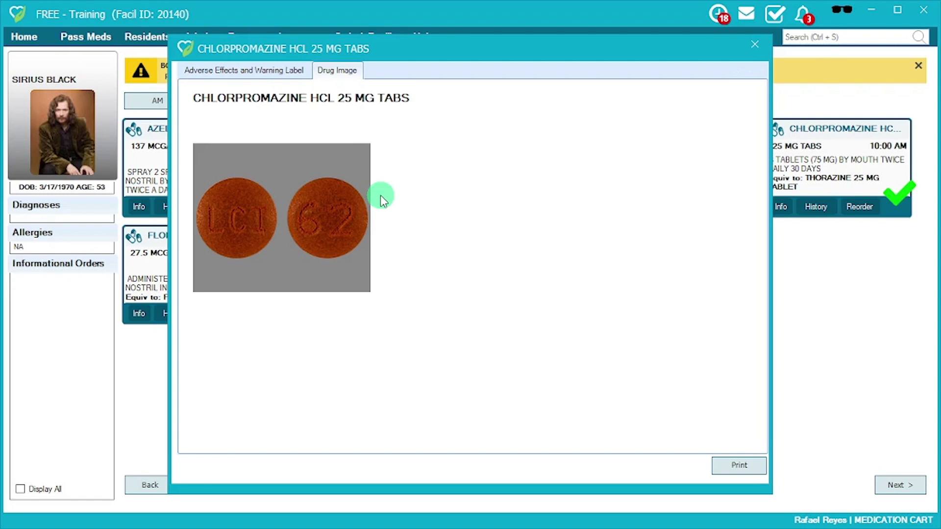
left_click(755, 45)
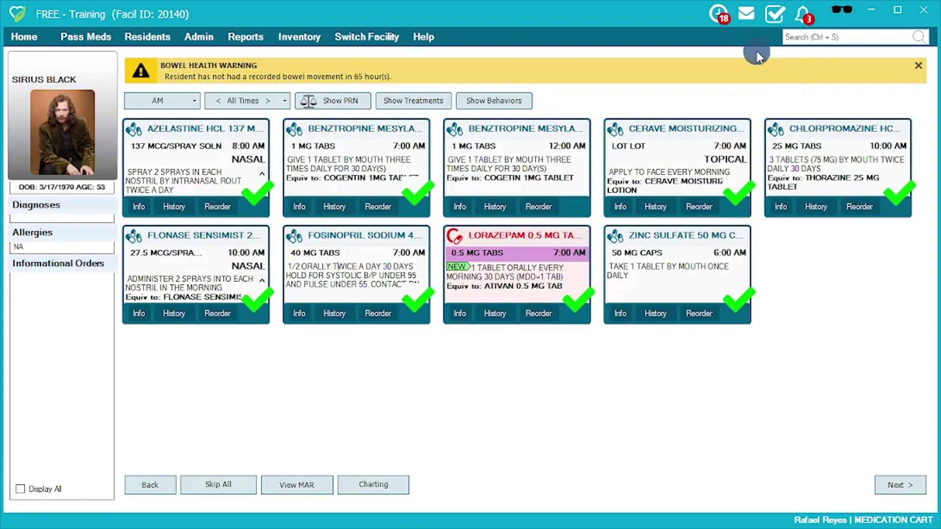
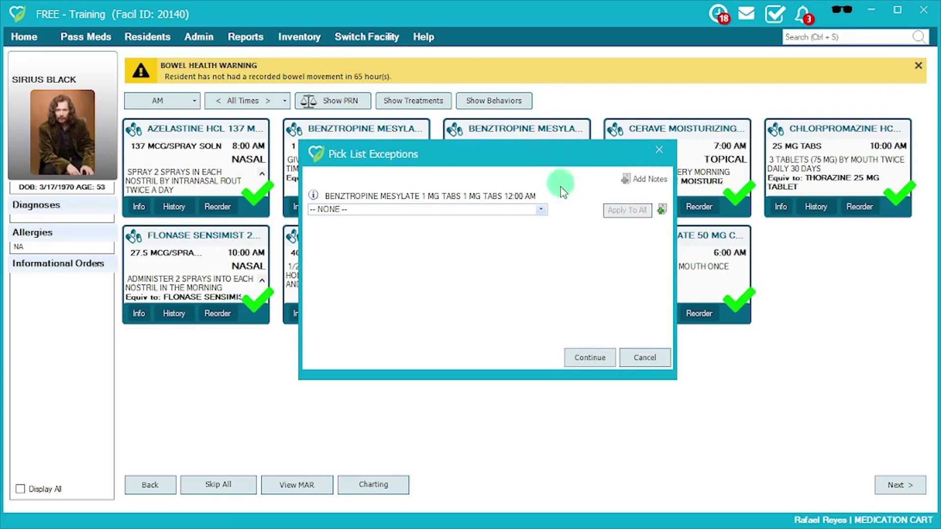
Set the 12:00 AM Benztropine exception reason to GENERAL
left_click(543, 211)
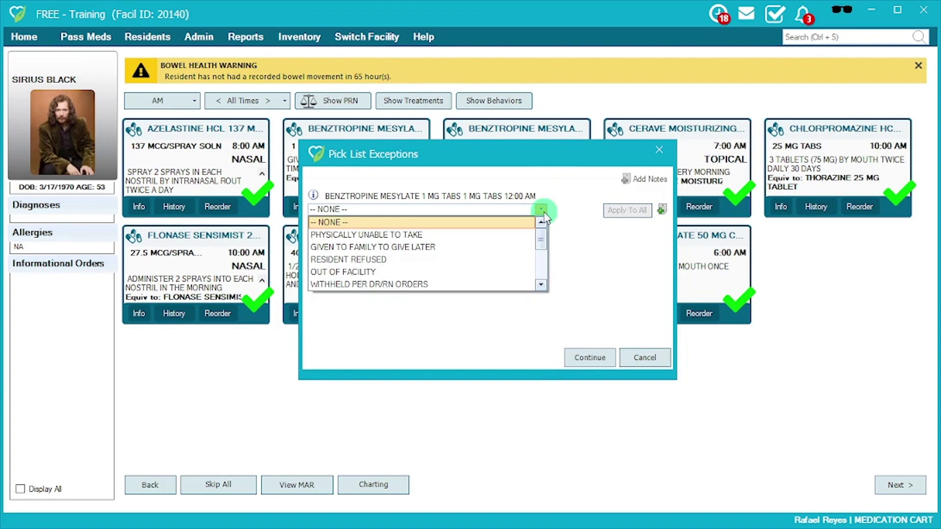
left_click(542, 285)
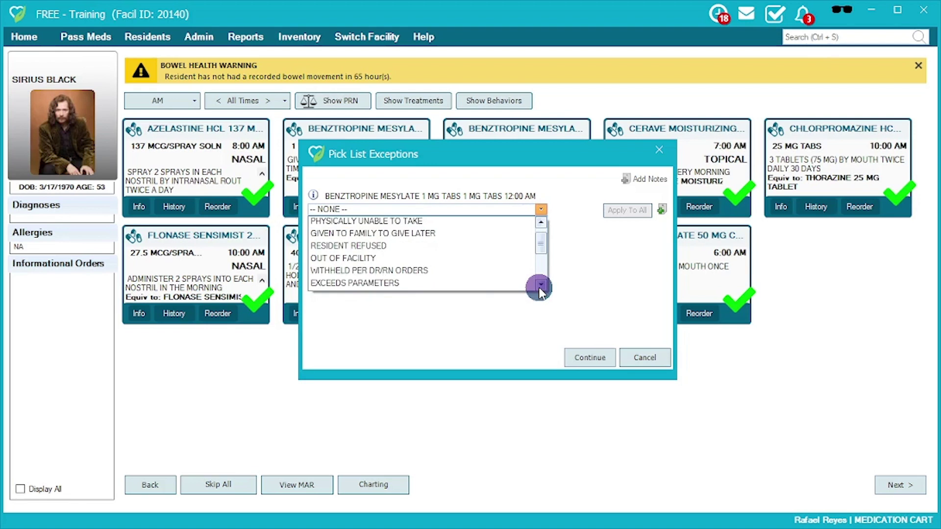
left_click(542, 286)
left_click(542, 286)
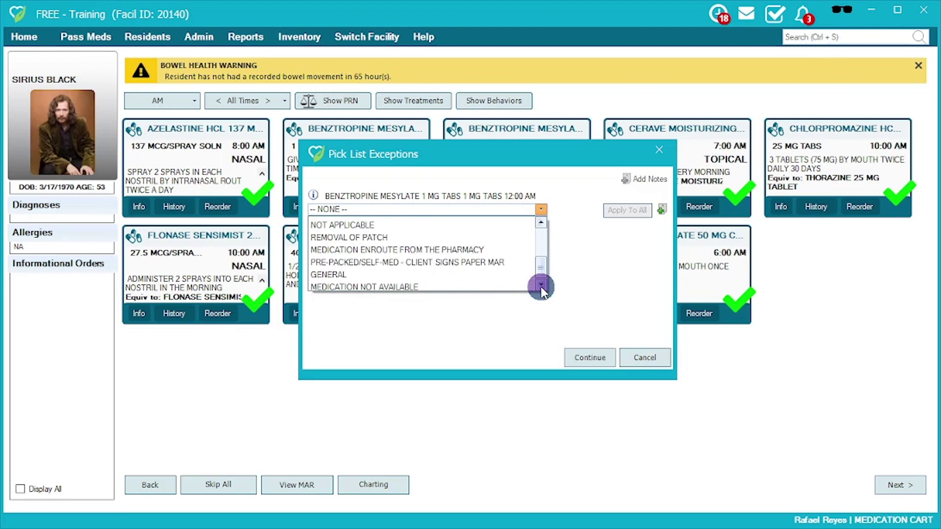
left_click(344, 272)
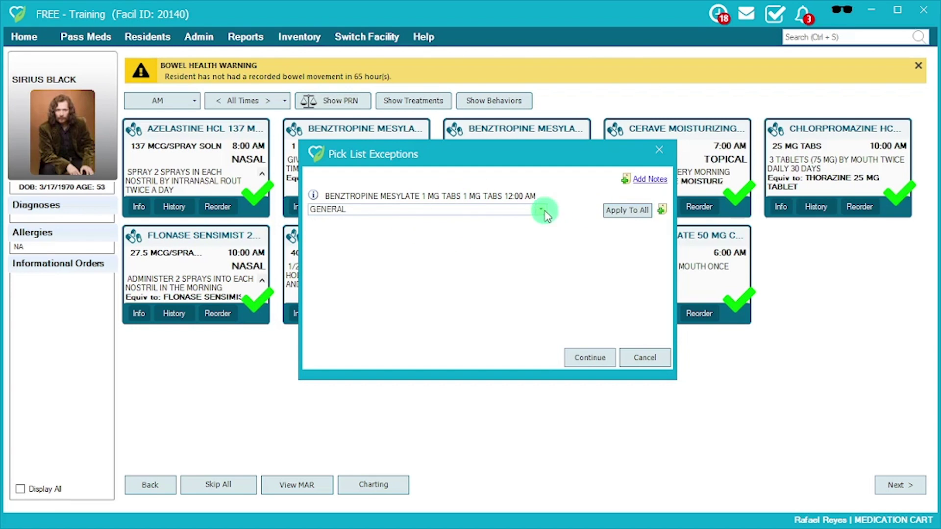
Add the note 'Duplicate medication - Wrong time. Given at 7am. Informed Supervisor.' and confirm the exception
left_click(660, 210)
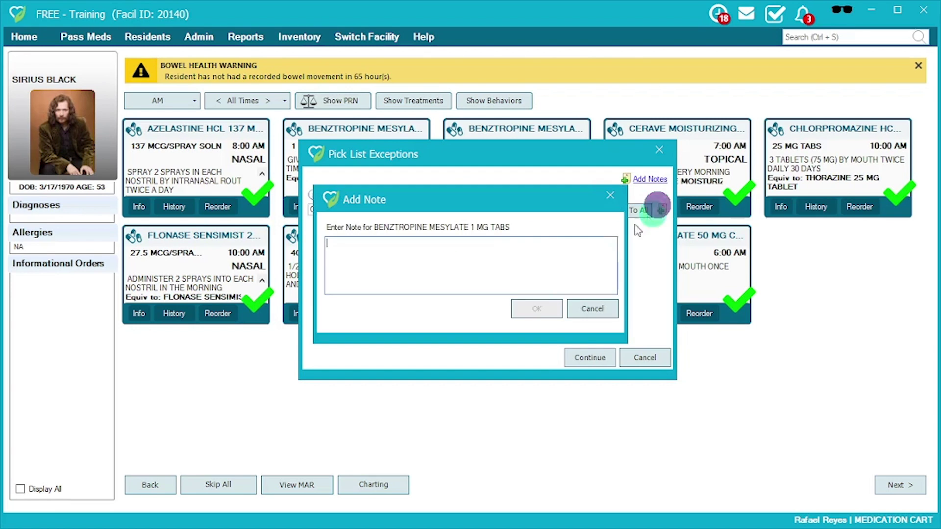
left_click(523, 255)
type("D")
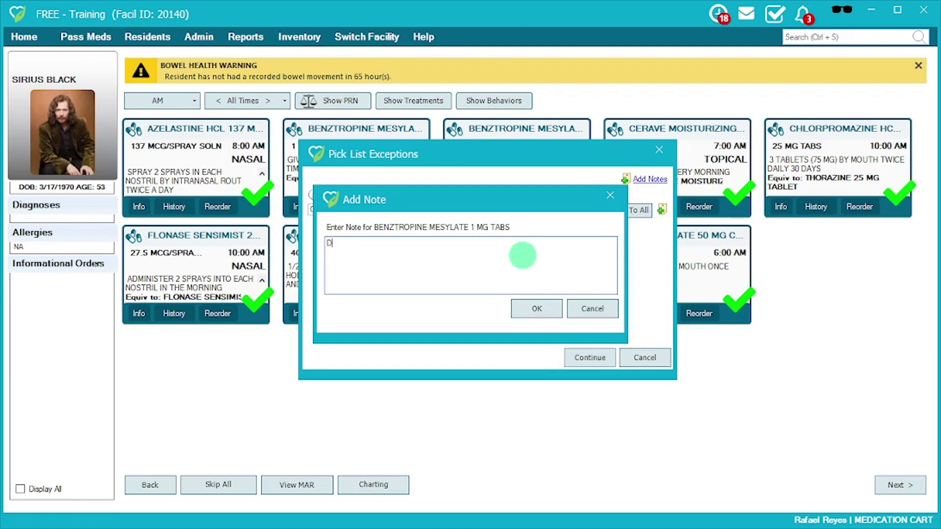
type("uplicate medication - Wrong tim")
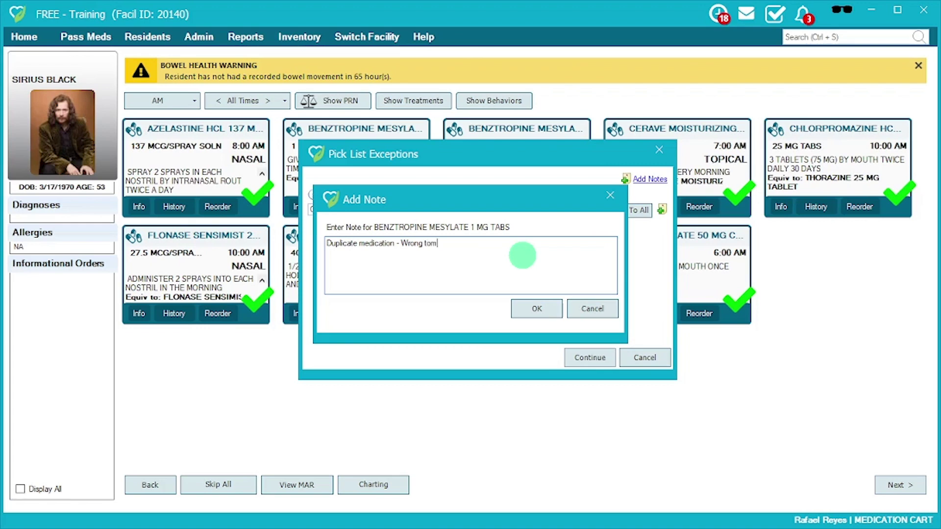
key("BackSpace")
key("BackSpace")
type("ime. ")
type("Given at ")
type("7am")
type(". Infrom")
key("BackSpace")
key("BackSpace")
key("BackSpace")
type("ormed ")
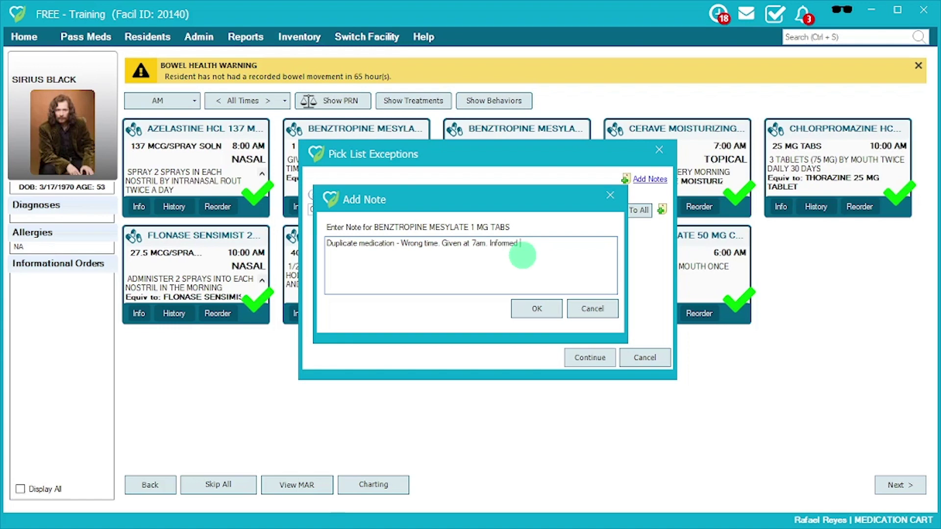
type("Supervisor.")
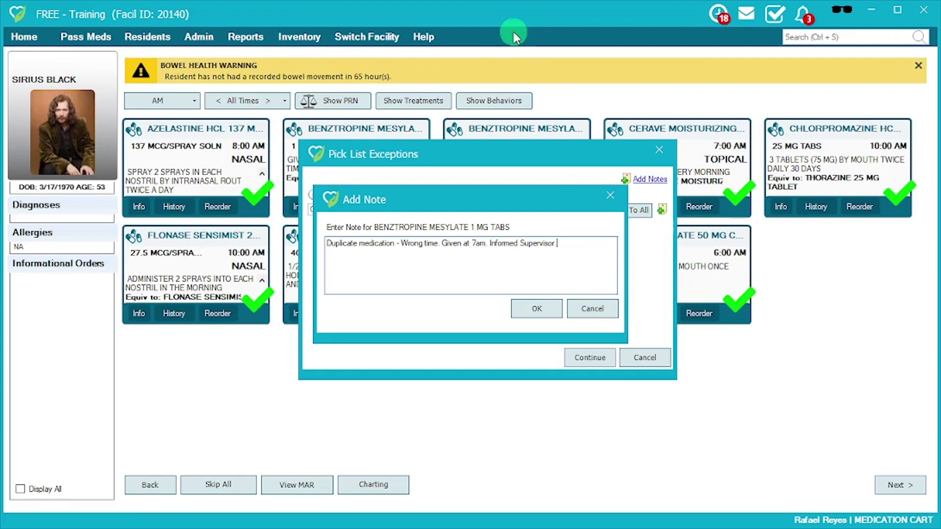
left_click(541, 306)
left_click(592, 357)
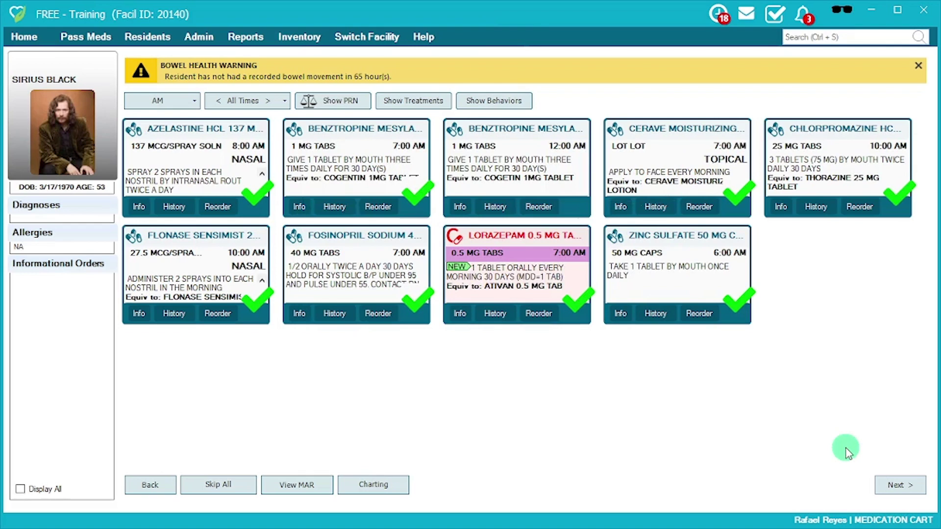
Advance to the Confirmation step and briefly expand the Azelastine dose details
left_click(899, 486)
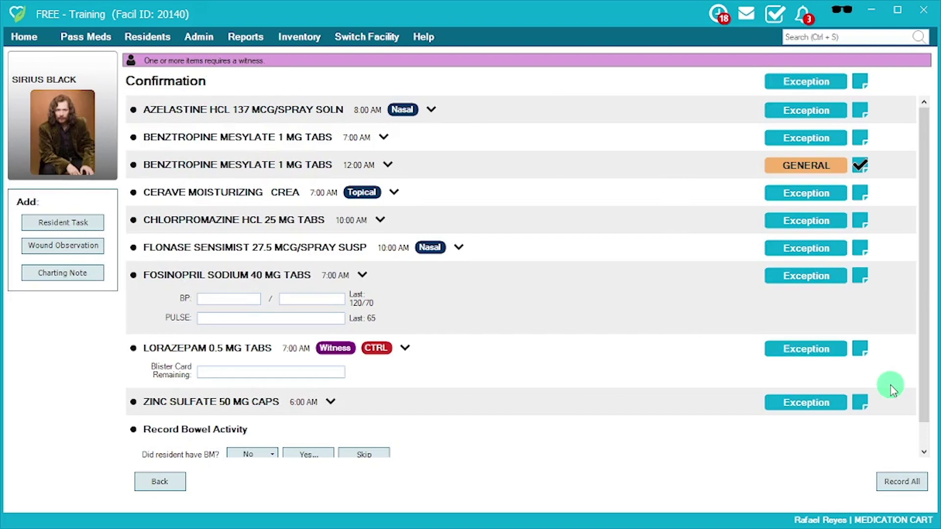
left_click(432, 114)
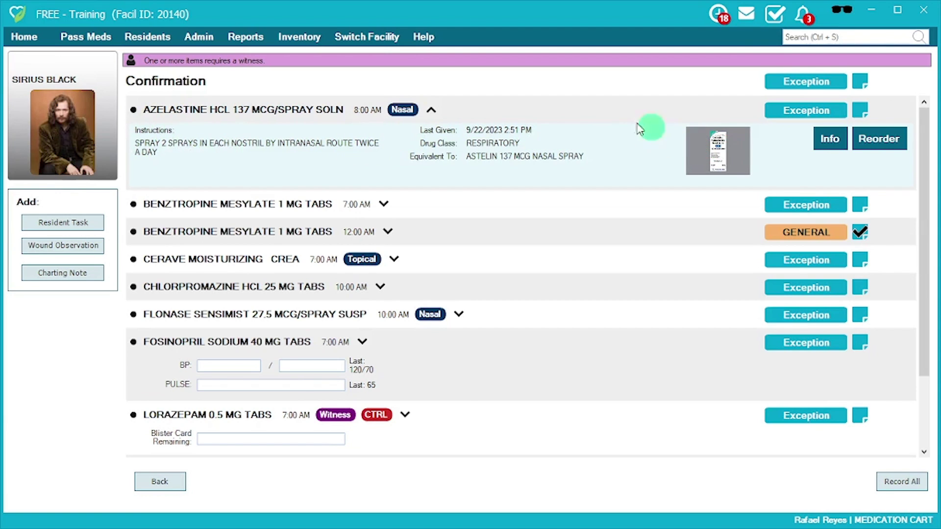
left_click(431, 110)
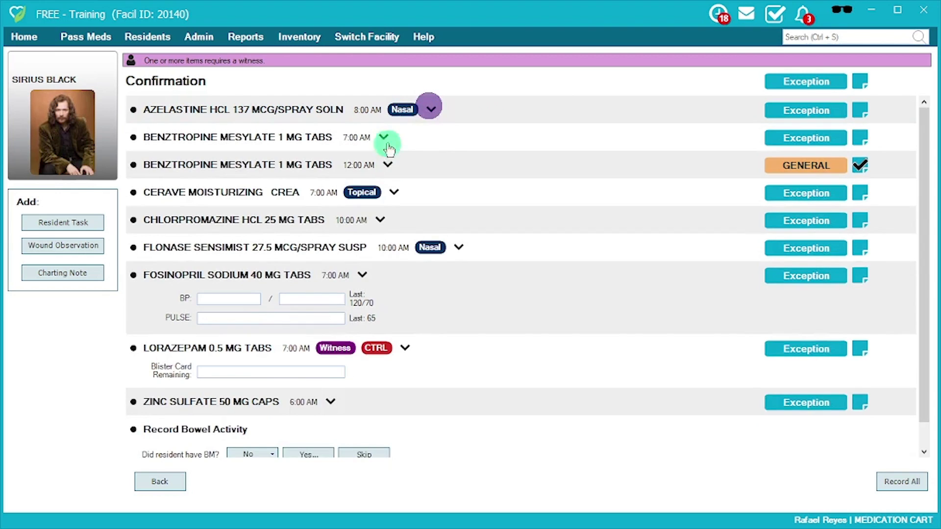
Apply RESIDENT REFUSED to all doses, reset them to -- NONE --, and open Azelastine's reasons
left_click(806, 83)
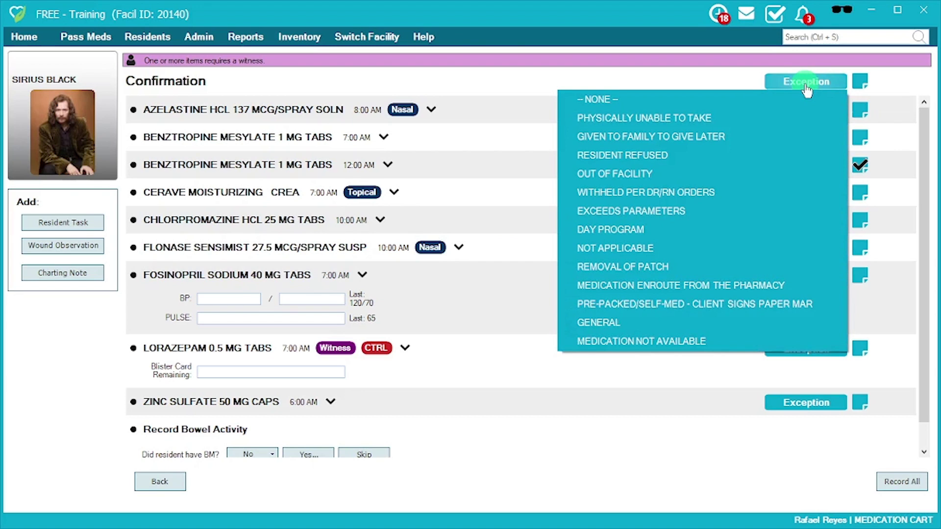
left_click(683, 154)
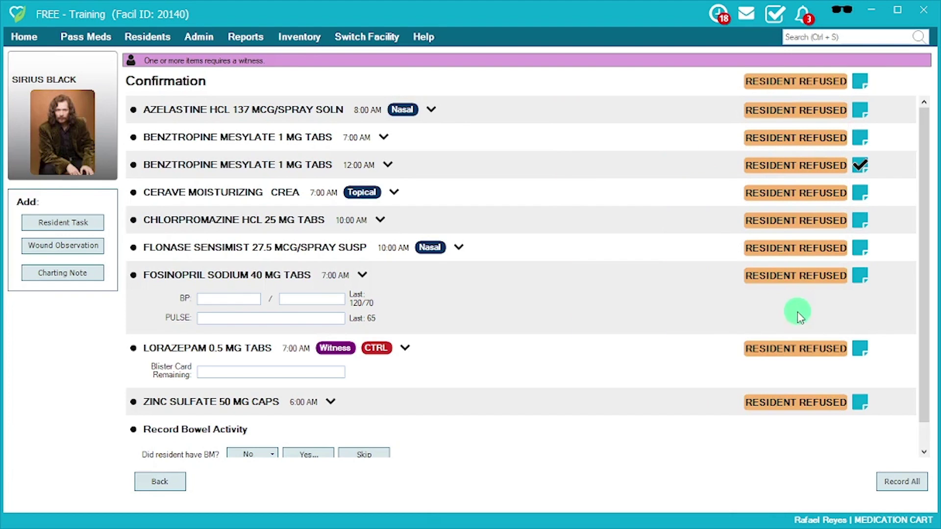
scroll(798, 311, "down", 1)
scroll(803, 313, "up", 1)
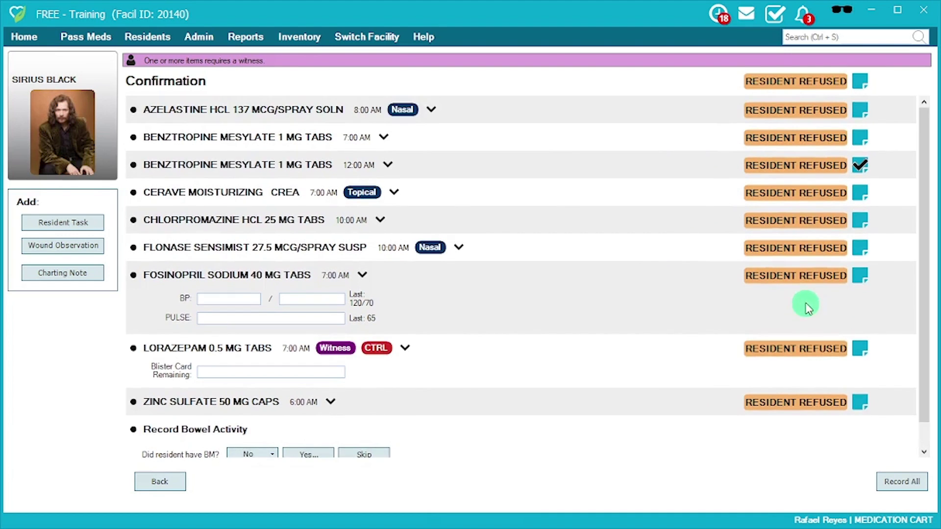
left_click(802, 84)
left_click(781, 98)
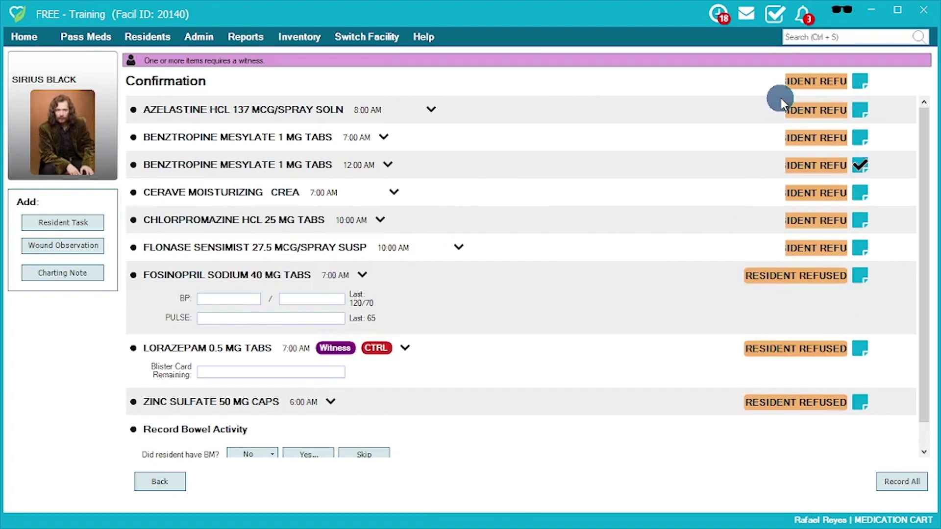
left_click(793, 112)
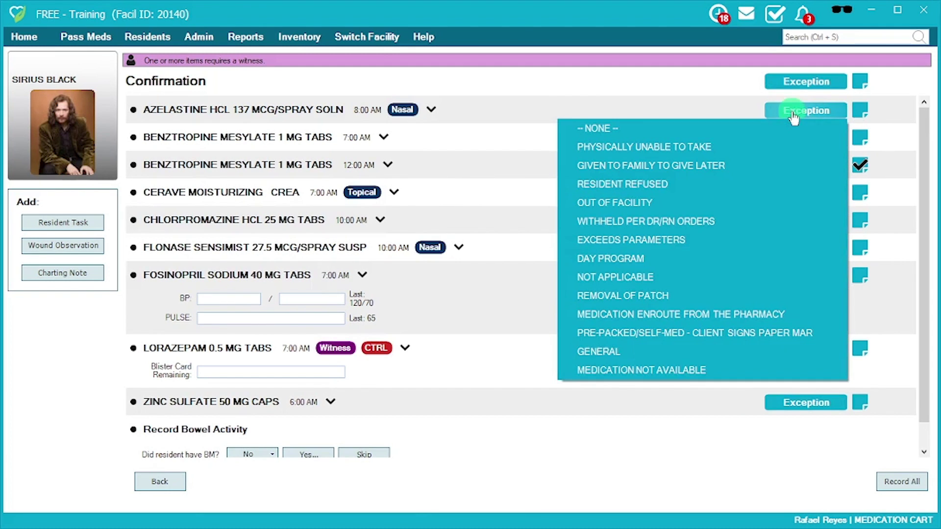
Mark Azelastine RESIDENT REFUSED with note 'Tried twice. Informed Nurse.' and 12:00 AM Benztropine GENERAL
left_click(680, 187)
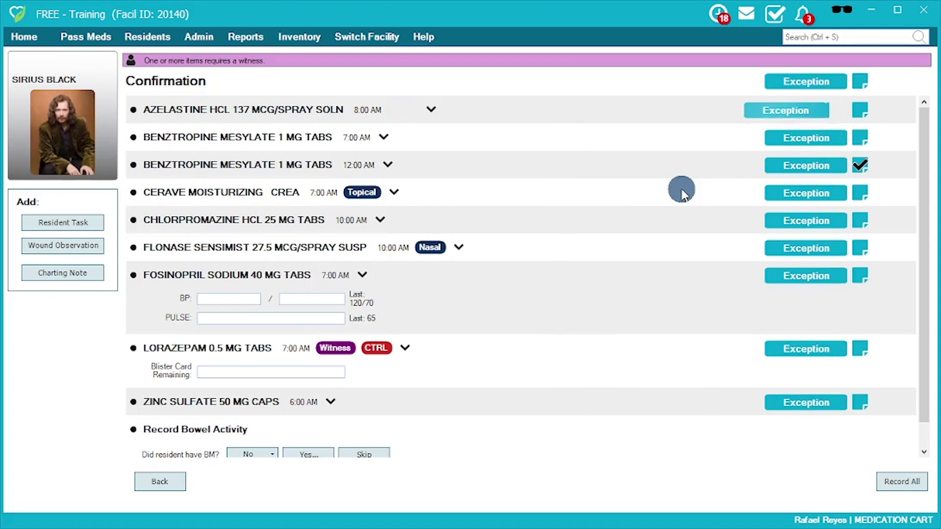
left_click(860, 110)
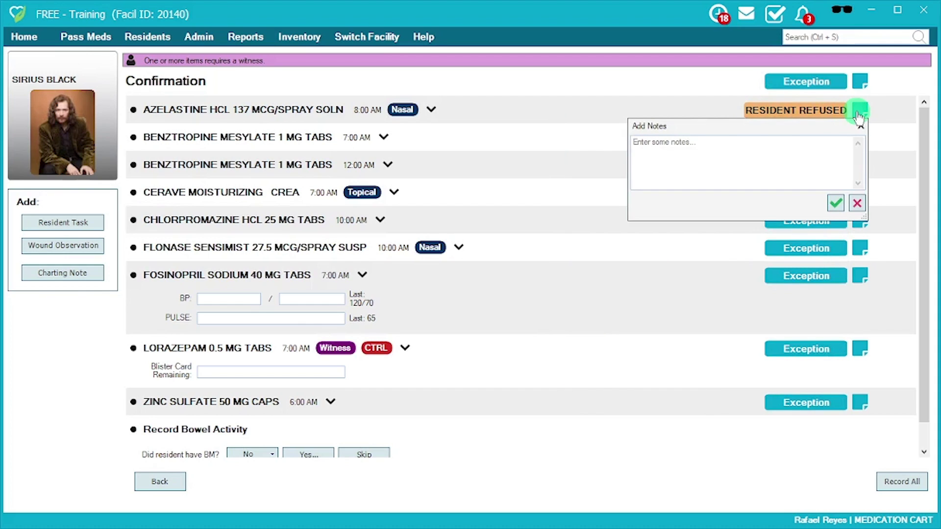
type("Tried twice. Info")
key("BackSpace")
type("ormed Nurse")
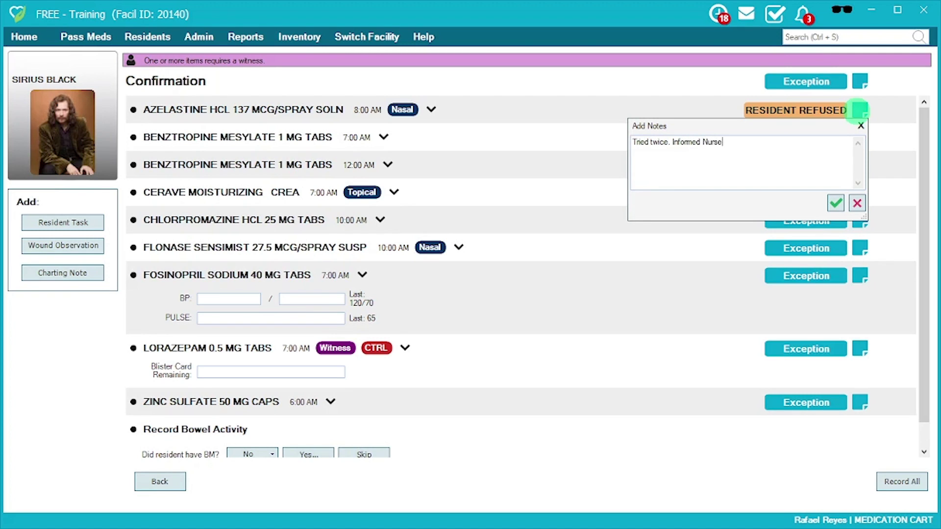
left_click(835, 203)
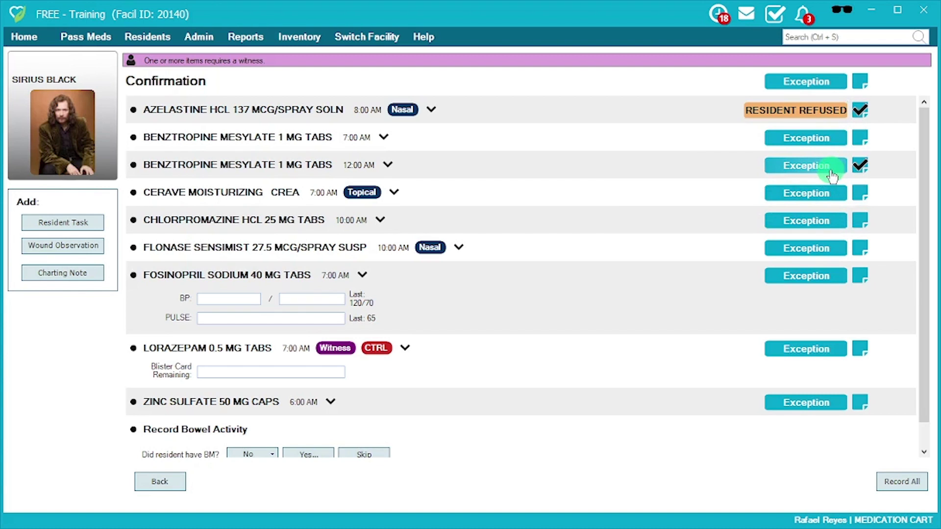
left_click(831, 170)
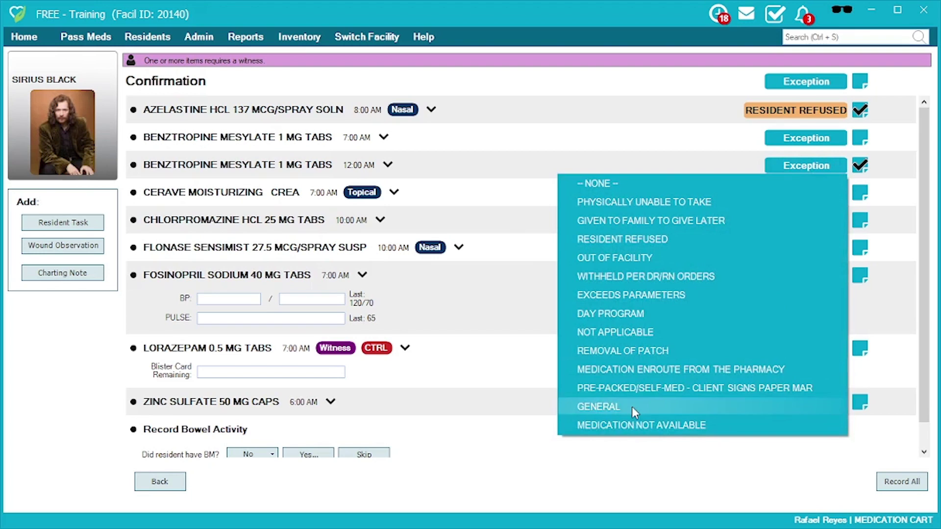
left_click(631, 407)
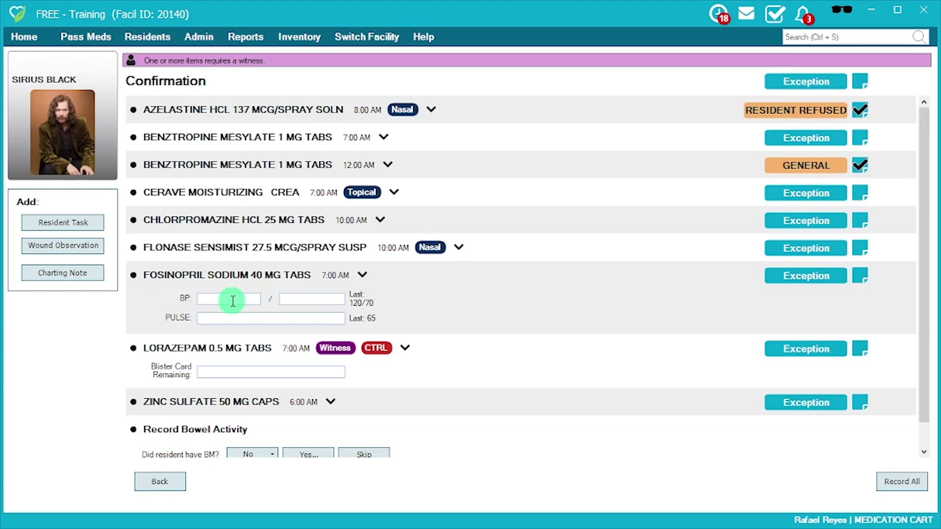
Enter blood pressure 120/70 and pulse 65 for the Fosinopril Sodium 40 mg 7:00 AM dose
left_click(363, 275)
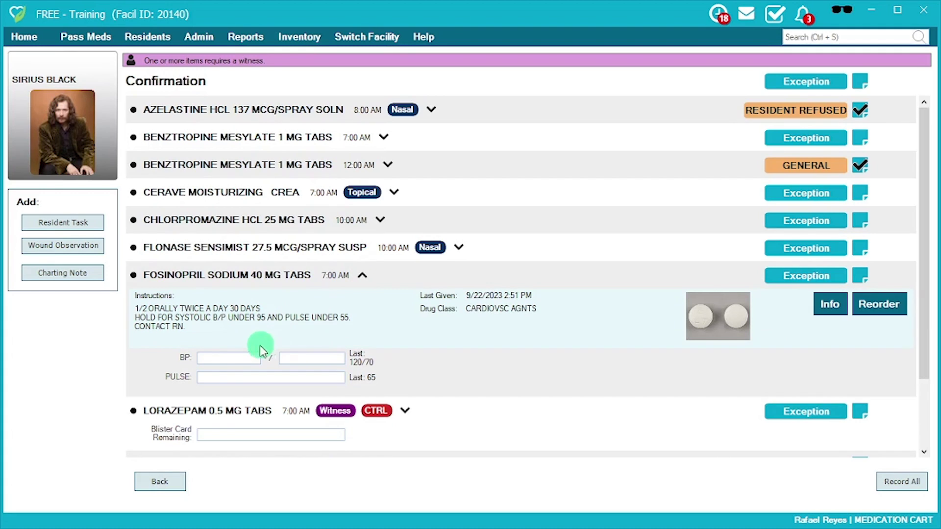
left_click(237, 358)
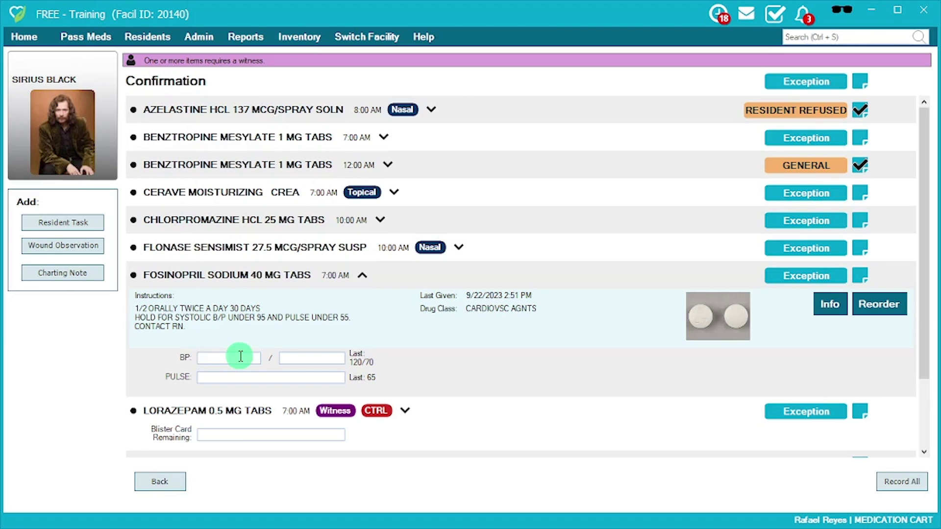
type("17")
type("20")
key("BackSpace")
key("BackSpace")
key("BackSpace")
type("20")
key("Tab")
type("70")
type("65")
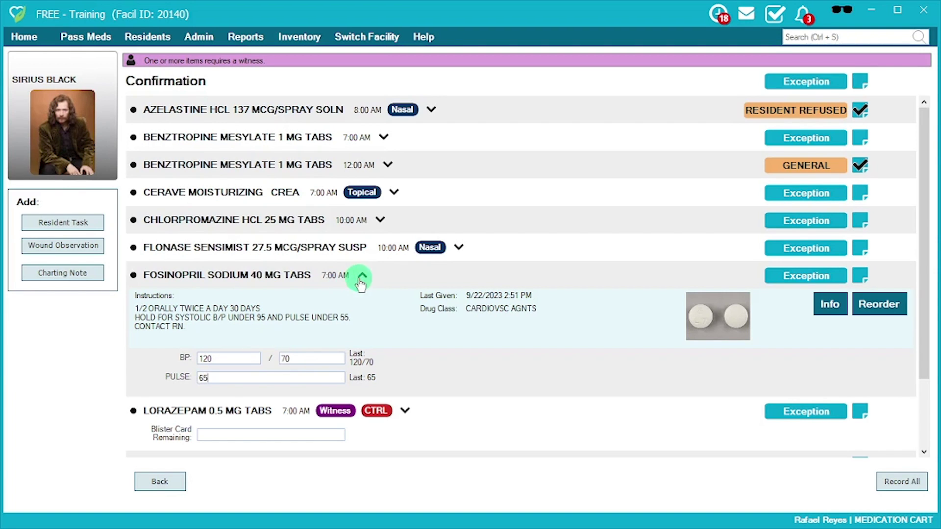
left_click(362, 277)
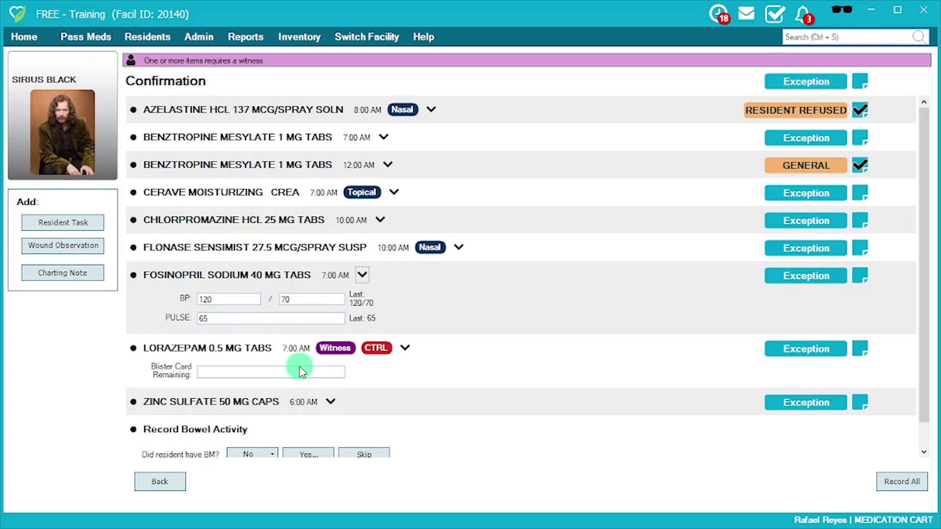
Enter 25 in the Lorazepam 0.5 mg 7:00 AM Blister Card Remaining field
left_click(331, 376)
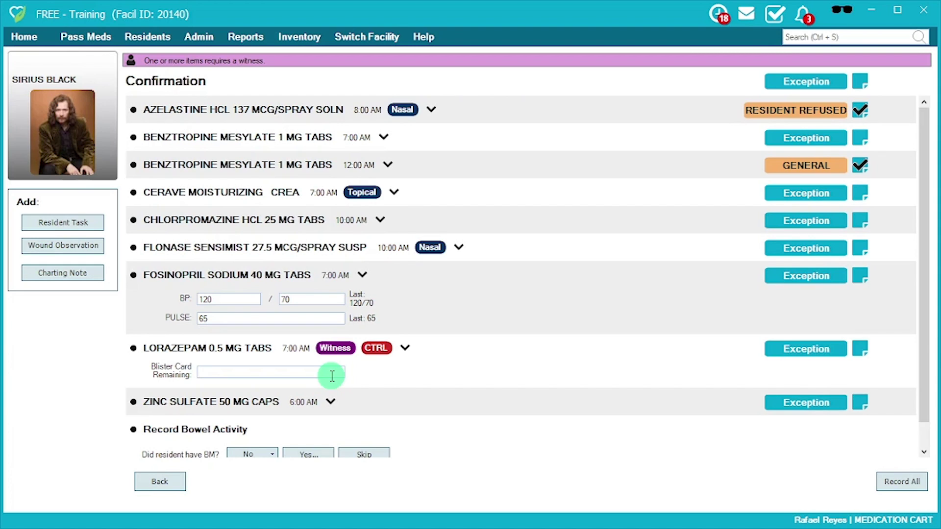
type("25")
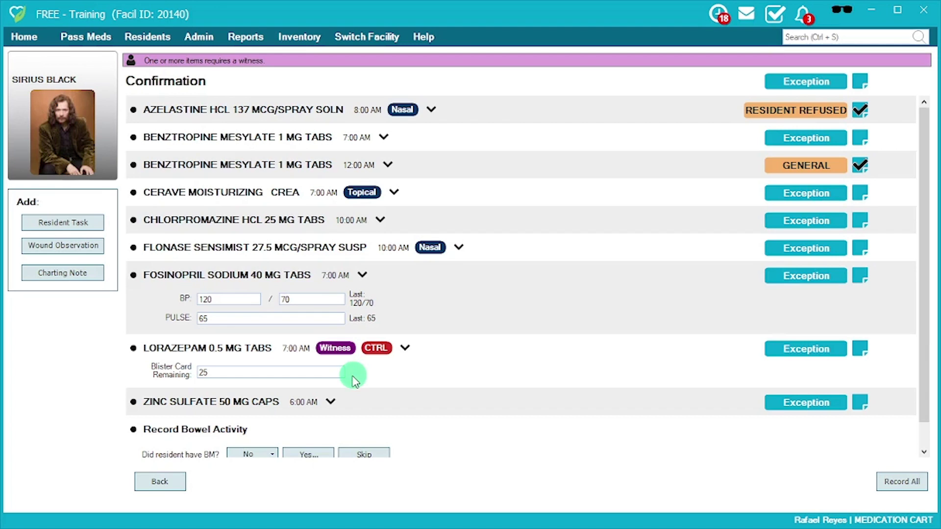
scroll(347, 383, "down", 1)
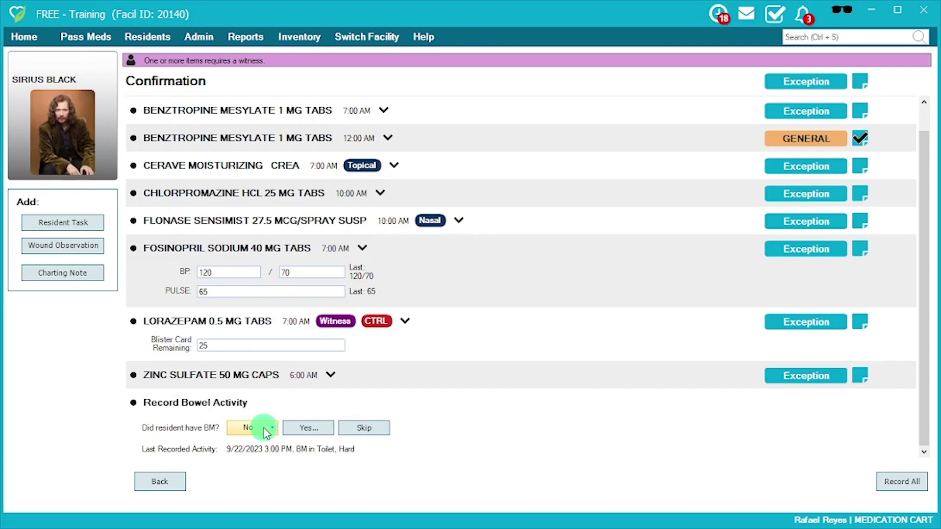
Record a witnessed BM in toilet with Formed consistency and Small size
left_click(266, 431)
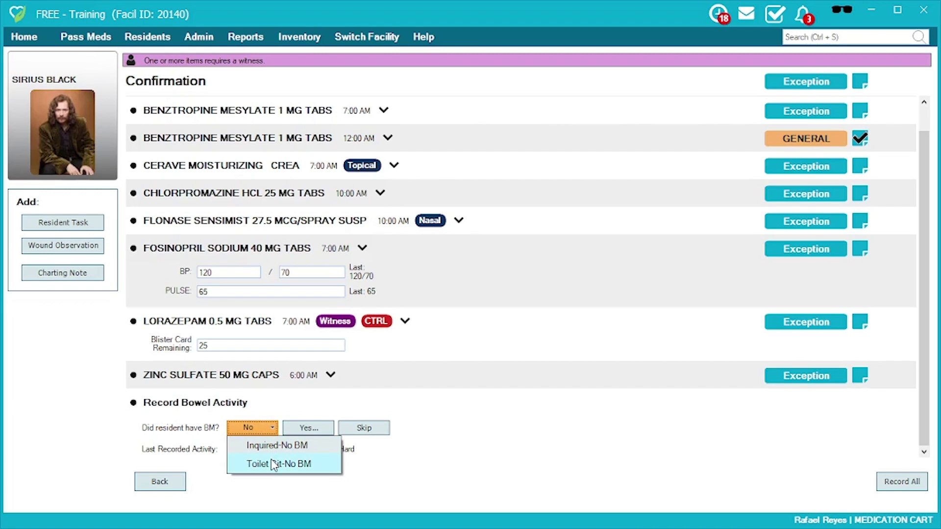
left_click(308, 430)
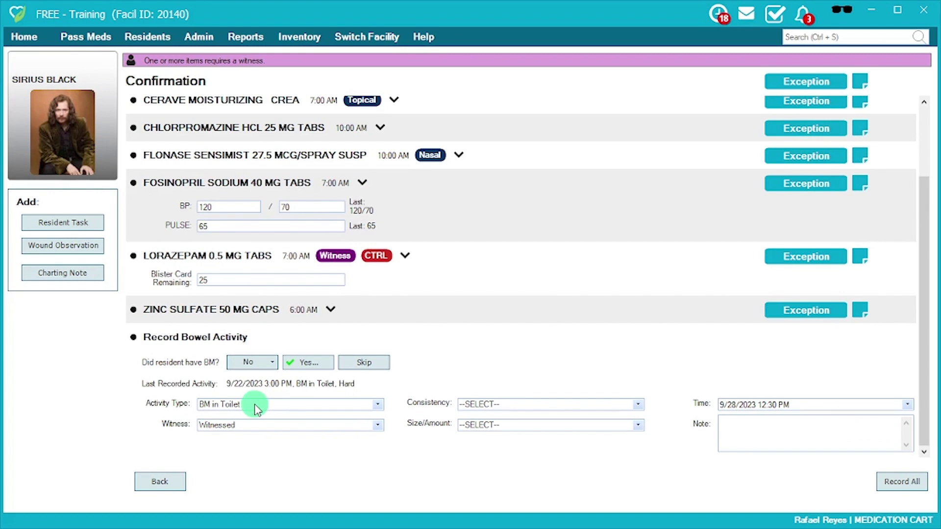
left_click(251, 424)
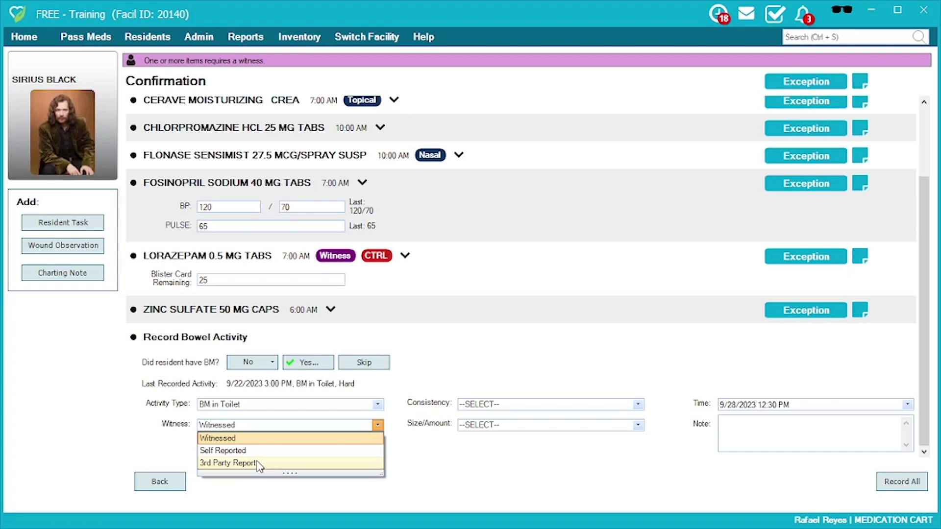
left_click(483, 404)
left_click(493, 443)
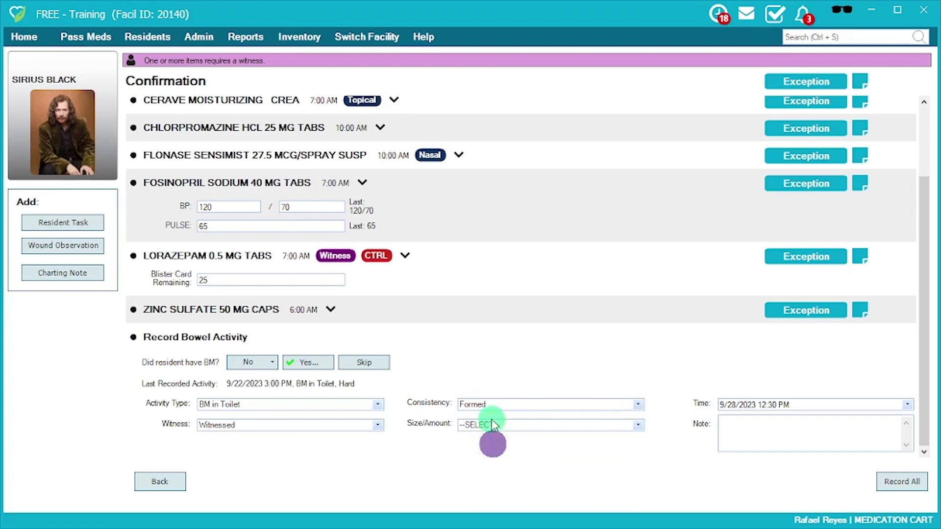
left_click(494, 425)
left_click(492, 450)
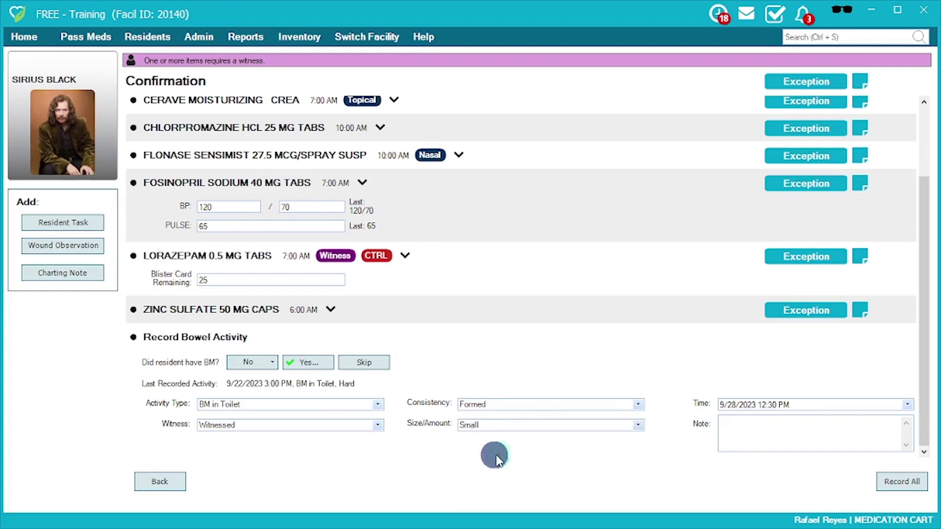
left_click(763, 425)
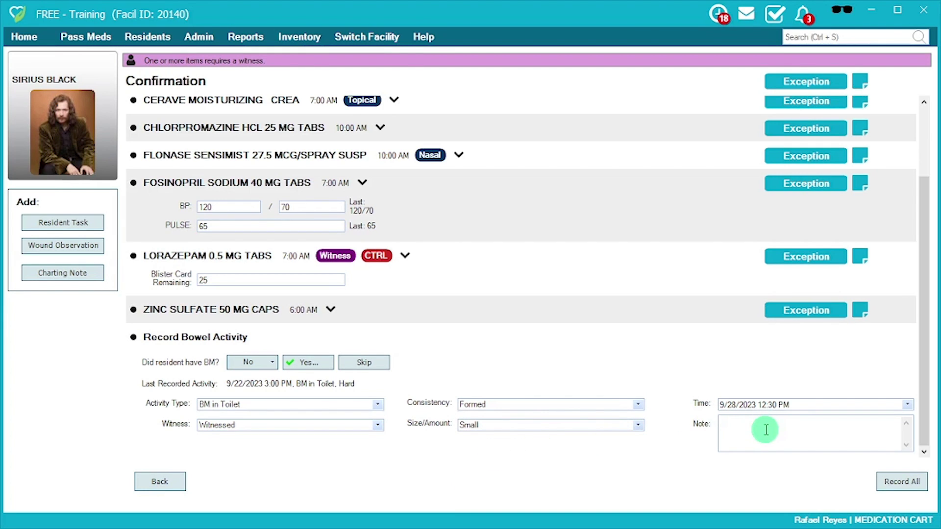
Record all items and confirm the med pass in the Confirm Med Pass dialog
left_click(901, 483)
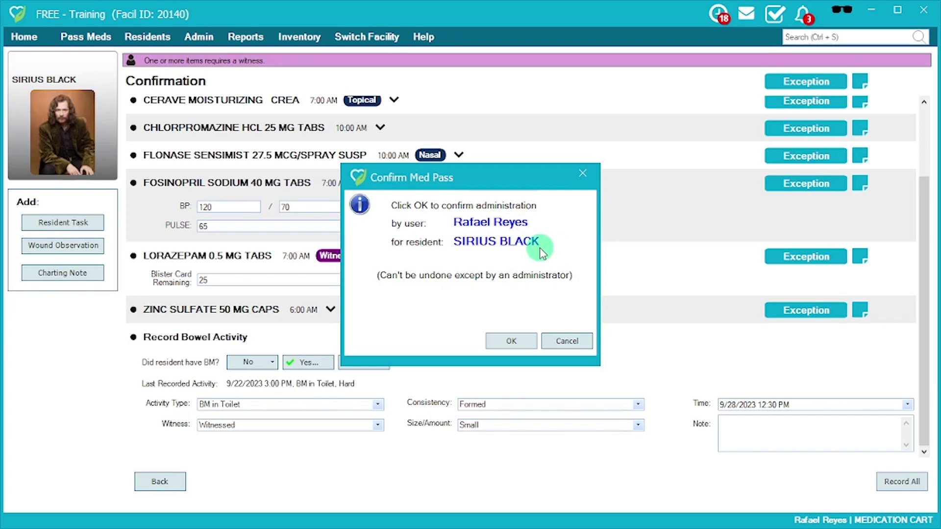
left_click(514, 342)
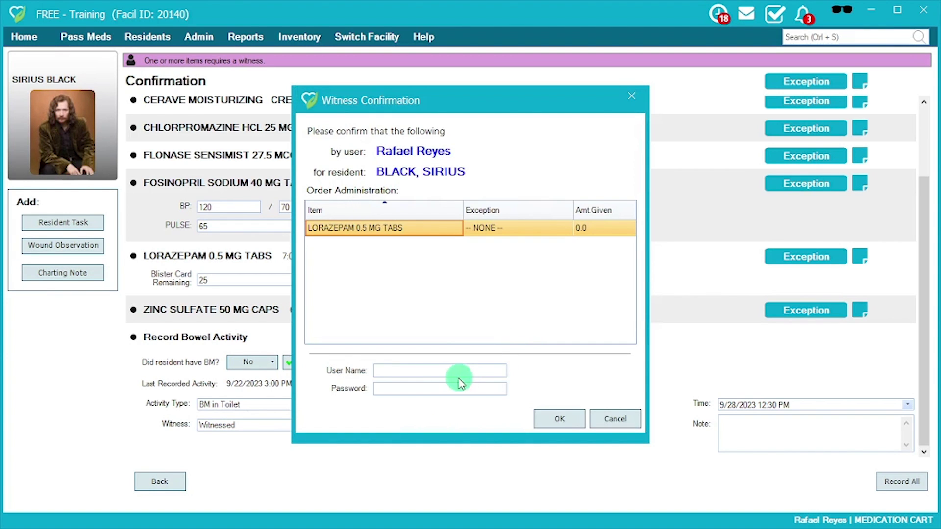
Enter the witness's user name and password to sign off the Lorazepam 0.5 mg dose
left_click(446, 370)
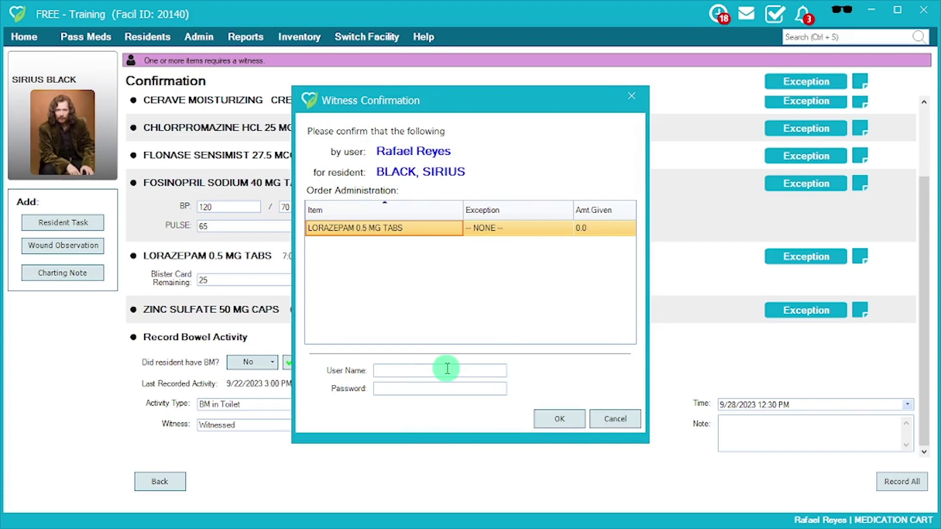
type("ADu")
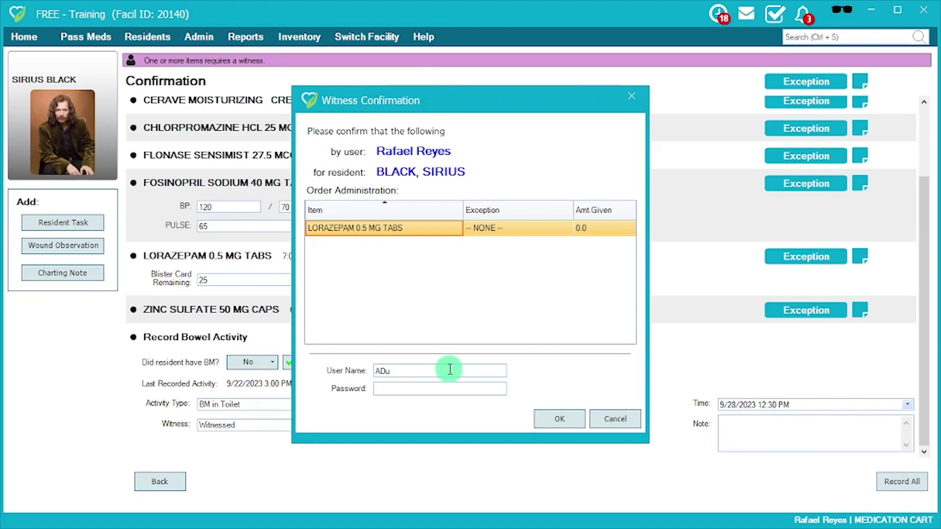
type("lmbledore")
key("Tab")
type("*******")
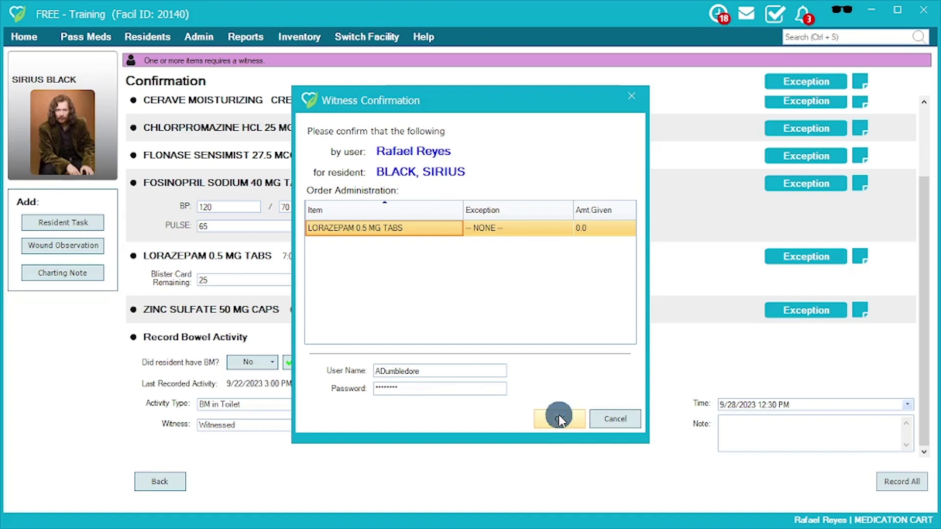
left_click(559, 418)
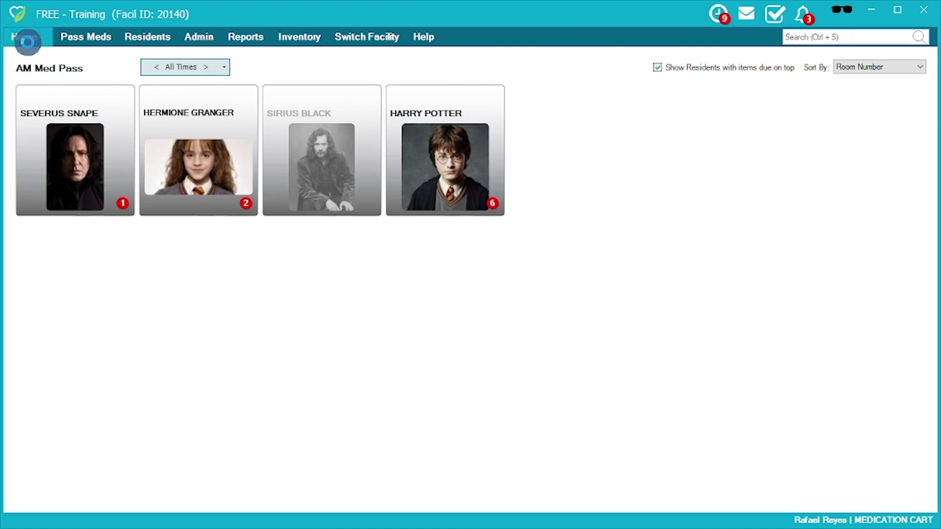
View Med Pass Progress on the Dashboard, then return to the home screen
left_click(27, 38)
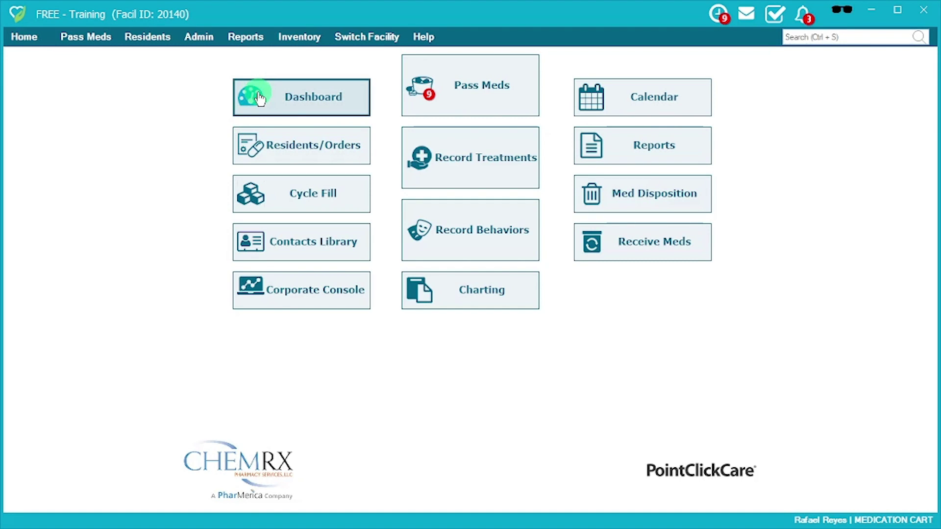
left_click(259, 98)
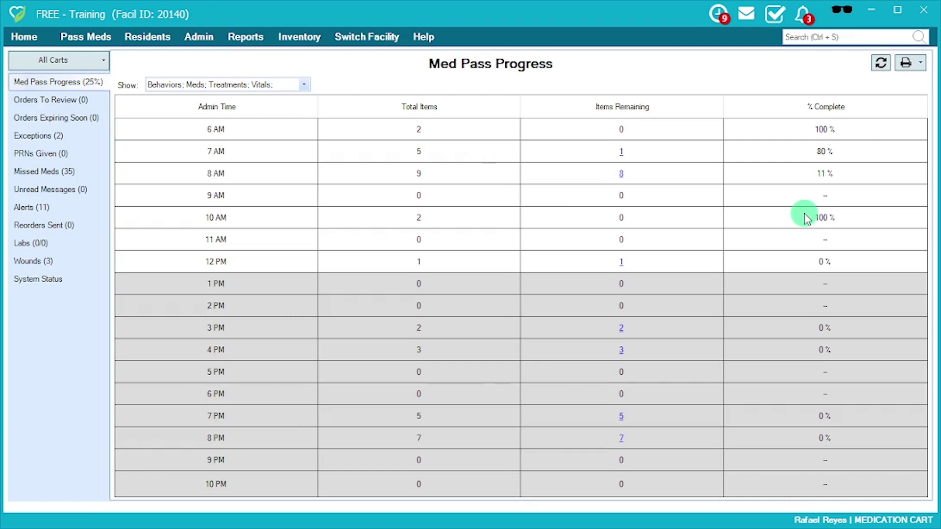
left_click(24, 37)
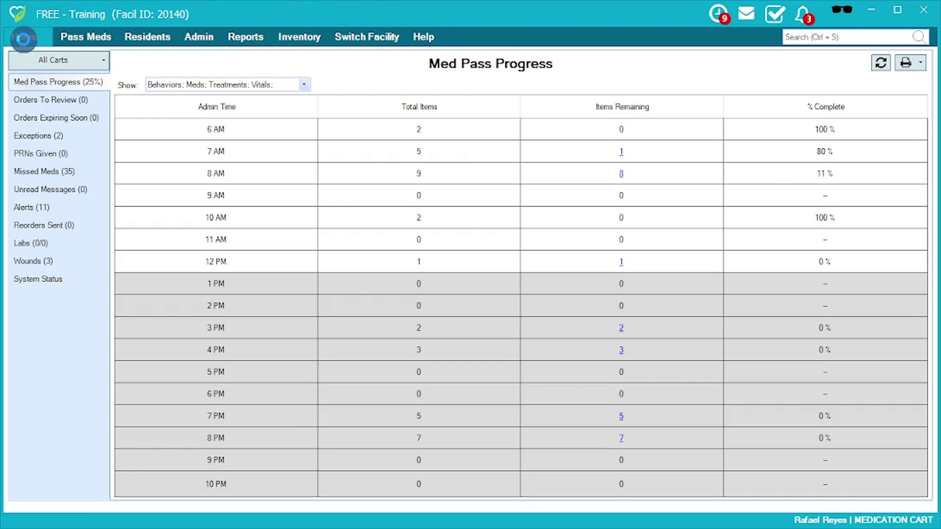